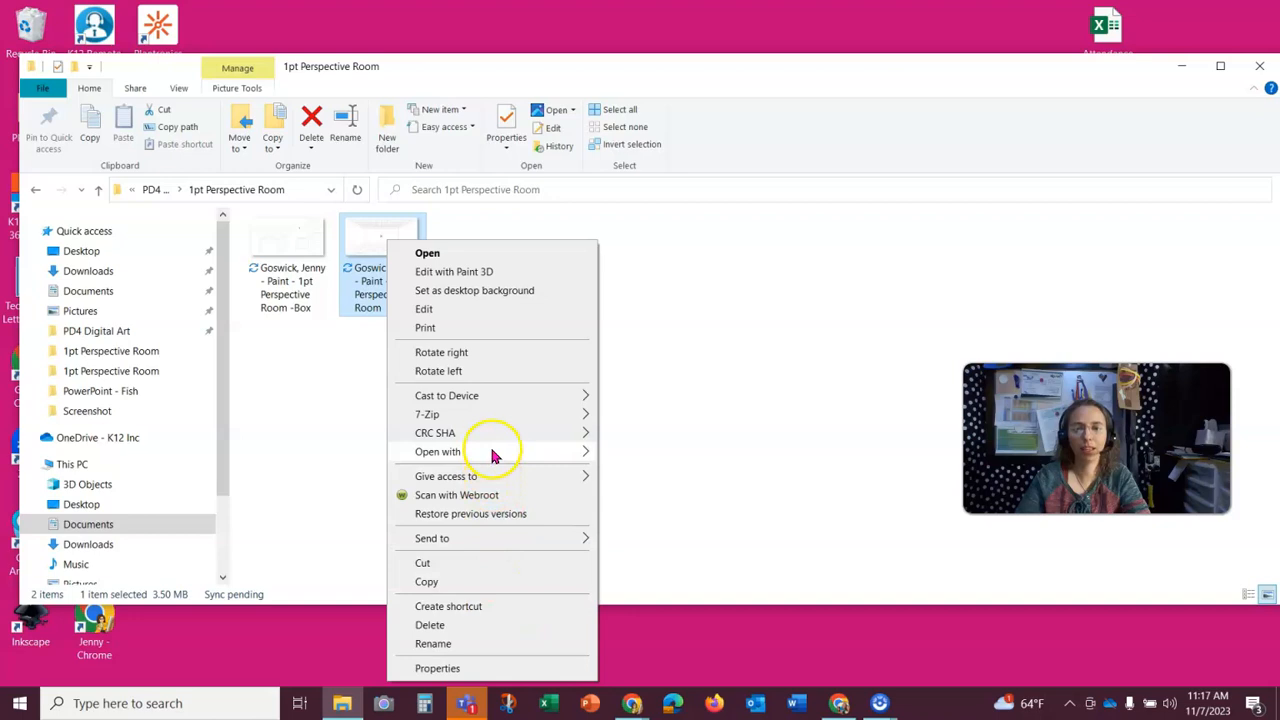
# - Open the 1pt Perspective Room drawing in Paint and choose the Line tool with the thinnest line width
pyautogui.click(671, 477)
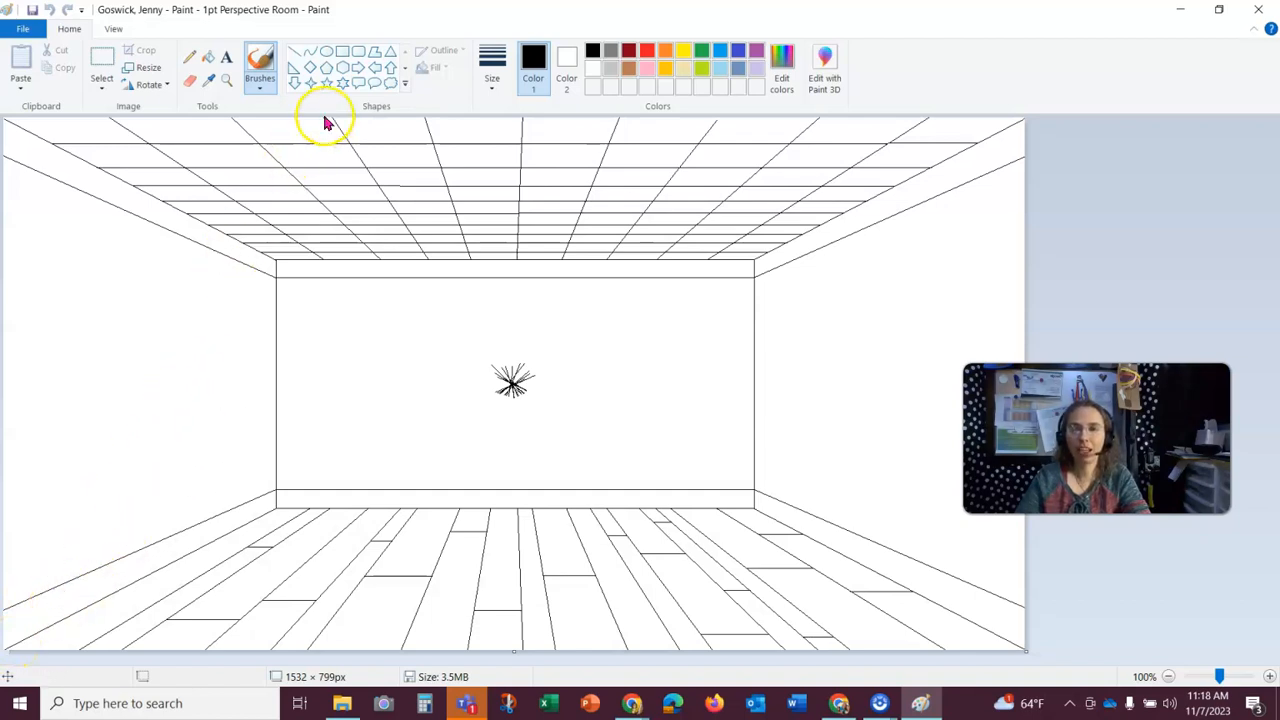
pyautogui.click(295, 59)
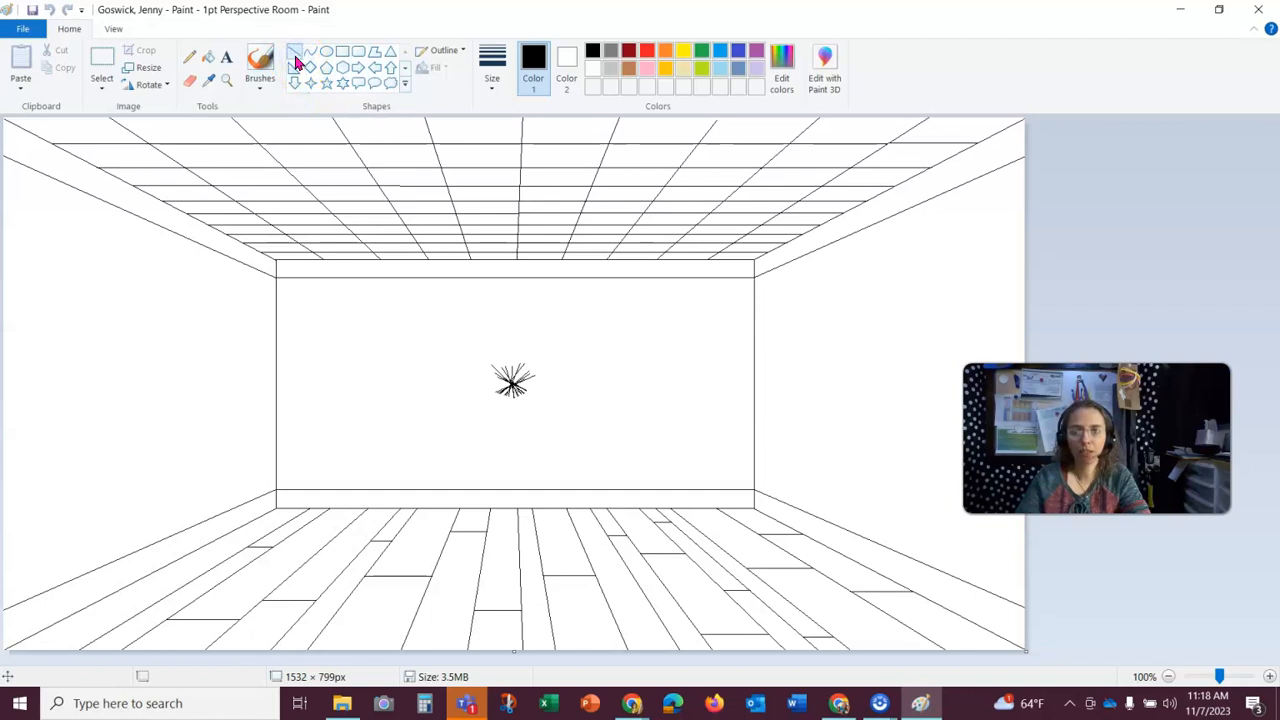
pyautogui.click(497, 60)
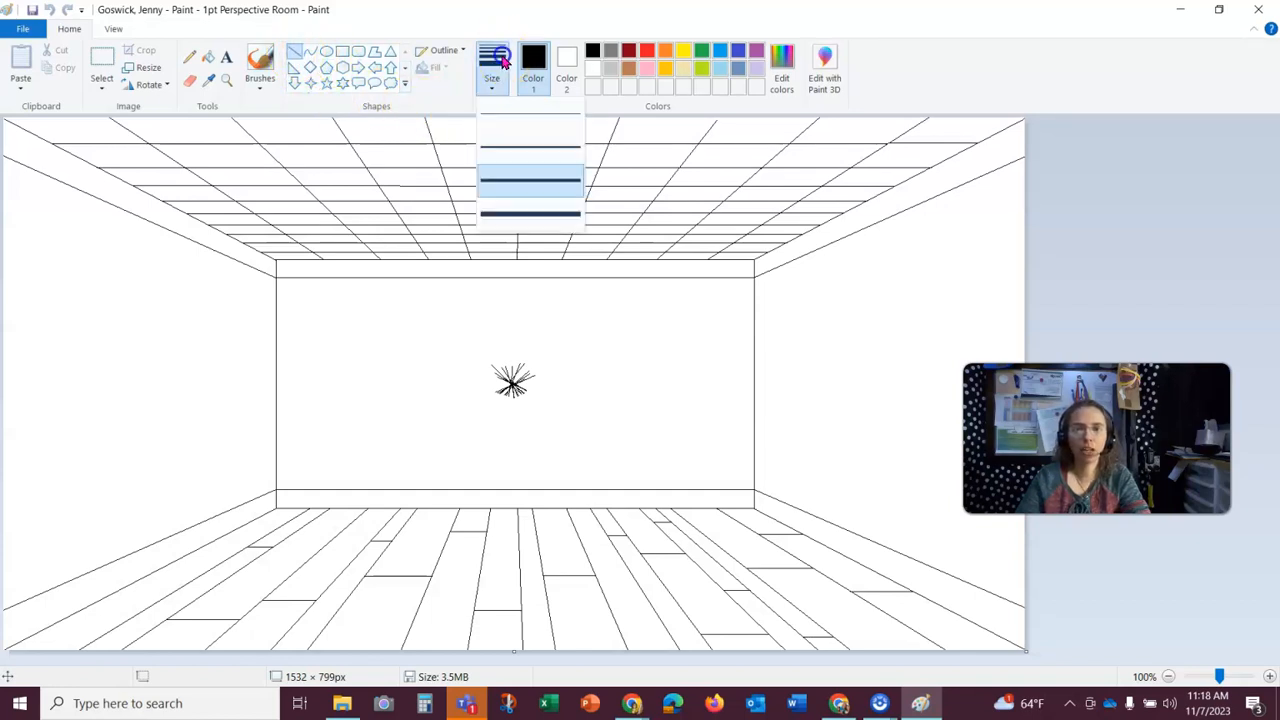
pyautogui.click(526, 119)
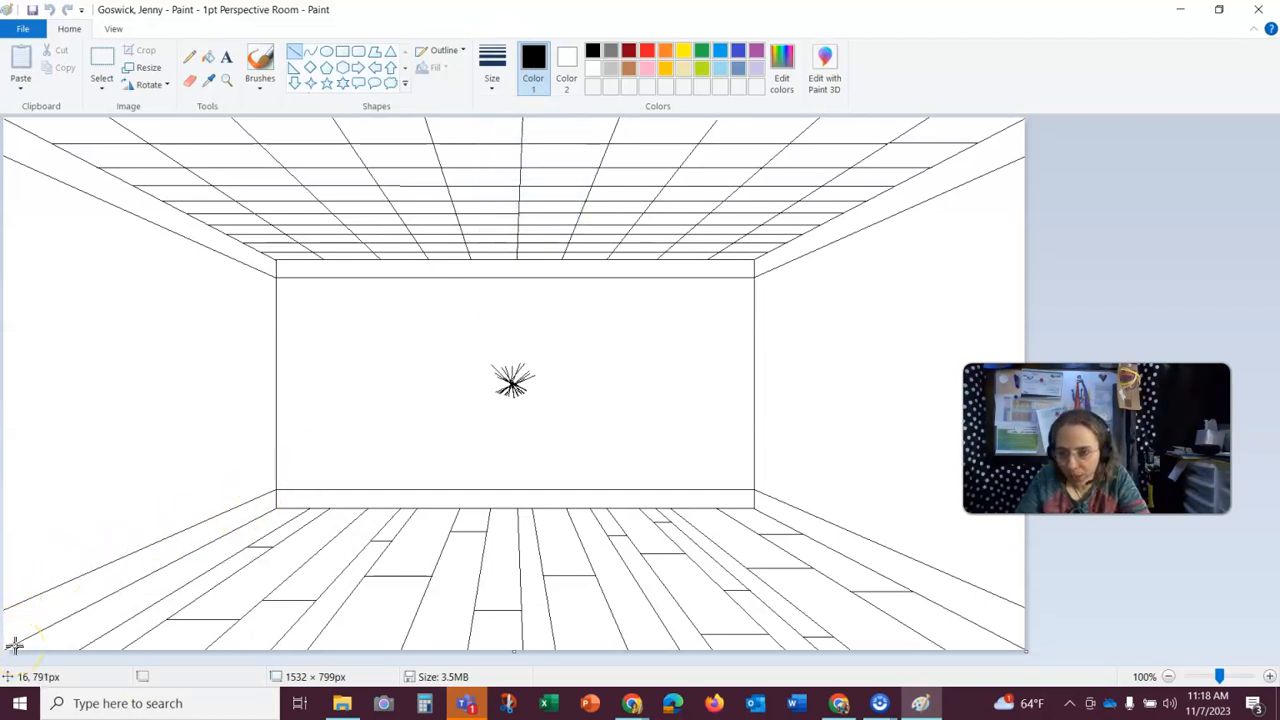
# - Draw the door's near vertical edge on the left wall, about 551 px tall, rising from the floor line
pyautogui.moveTo(12, 645)
pyautogui.mouseDown()
pyautogui.moveTo(69, 520)
pyautogui.moveTo(43, 374)
pyautogui.moveTo(19, 332)
pyautogui.moveTo(49, 298)
pyautogui.moveTo(59, 194)
pyautogui.mouseUp()
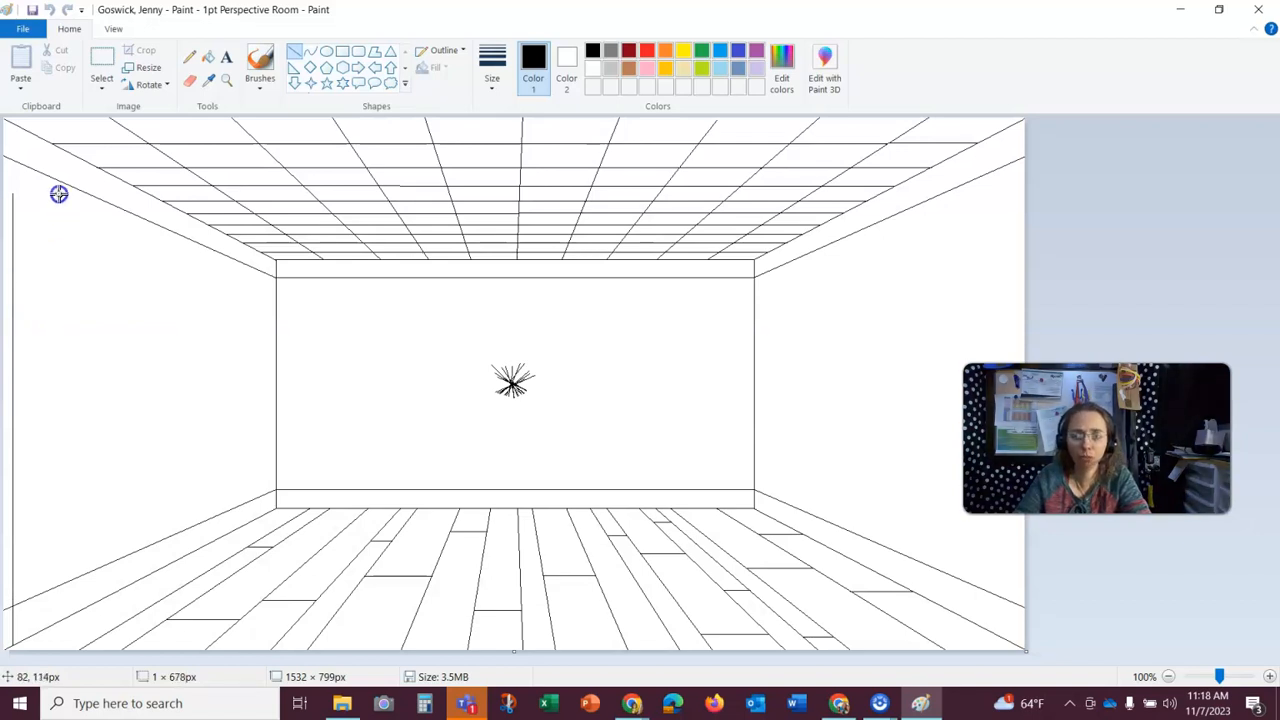
pyautogui.moveTo(59, 194)
pyautogui.mouseDown()
pyautogui.moveTo(110, 439)
pyautogui.moveTo(39, 401)
pyautogui.moveTo(54, 519)
pyautogui.moveTo(59, 279)
pyautogui.mouseUp()
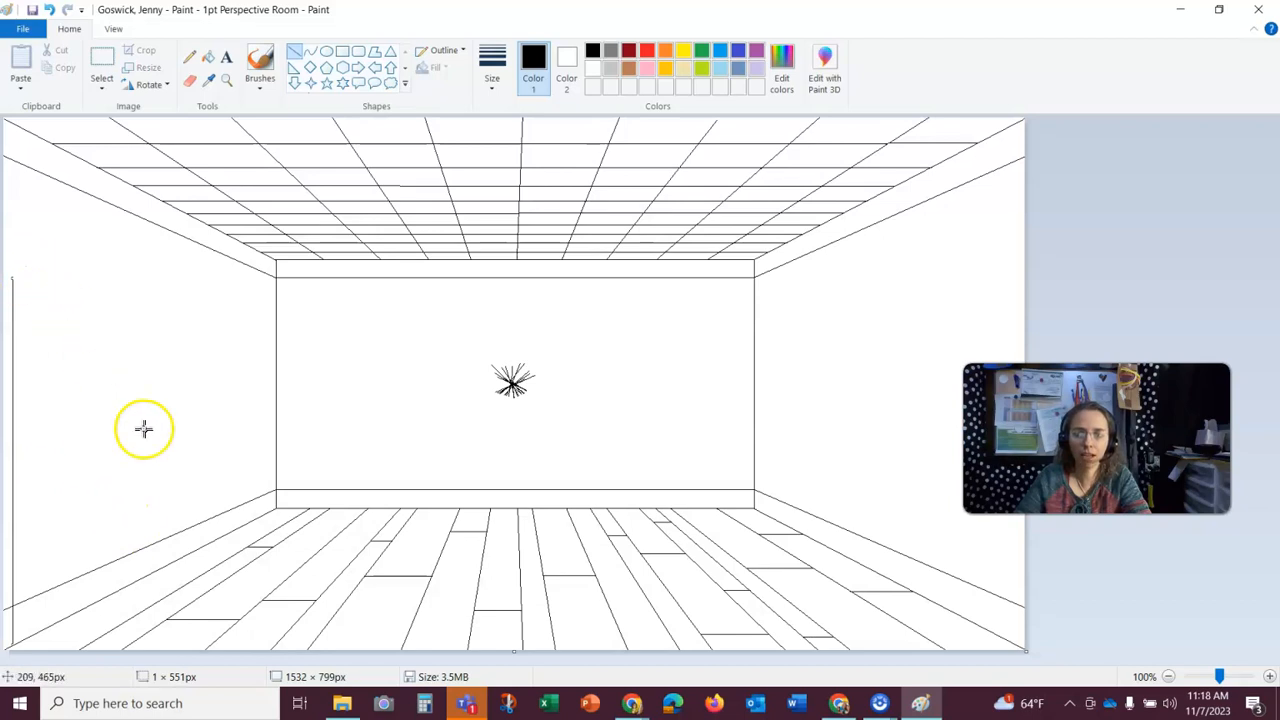
pyautogui.click(445, 387)
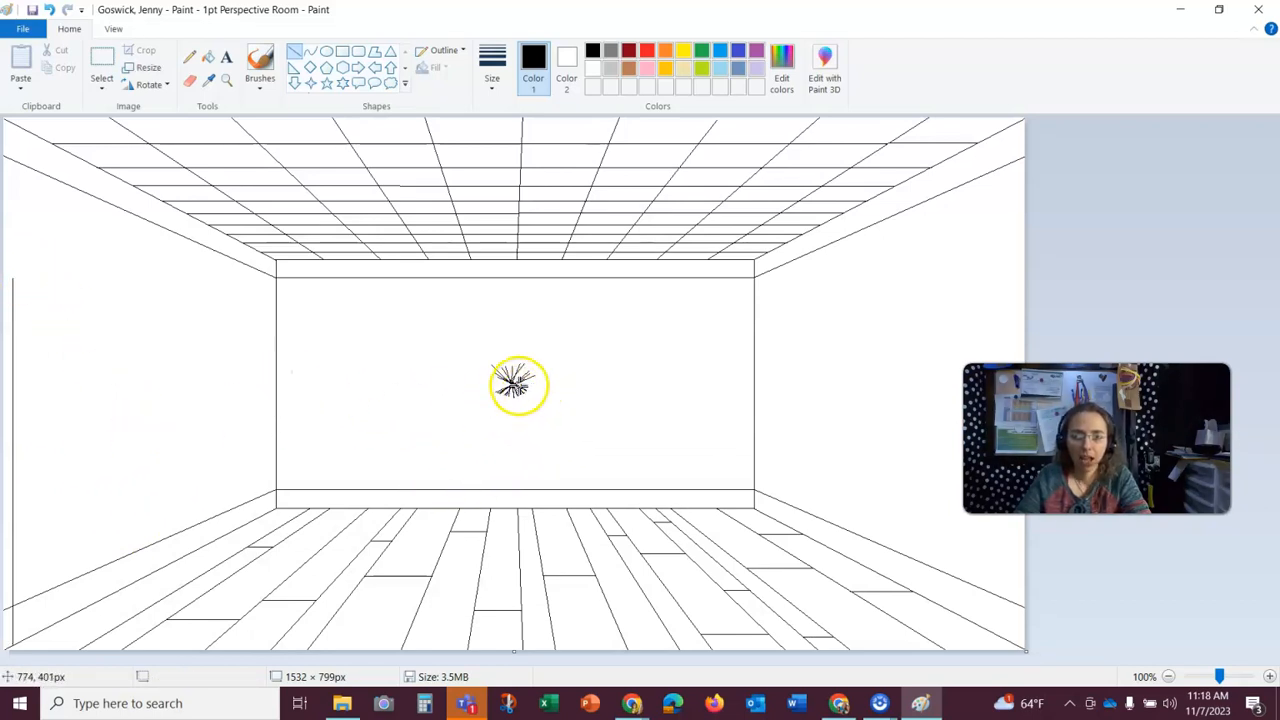
# - Draw a perspective guide line from the vanishing point to the top of the door's near edge
pyautogui.moveTo(512, 382)
pyautogui.mouseDown()
pyautogui.moveTo(177, 343)
pyautogui.moveTo(26, 303)
pyautogui.moveTo(14, 283)
pyautogui.moveTo(24, 277)
pyautogui.moveTo(12, 279)
pyautogui.mouseUp()
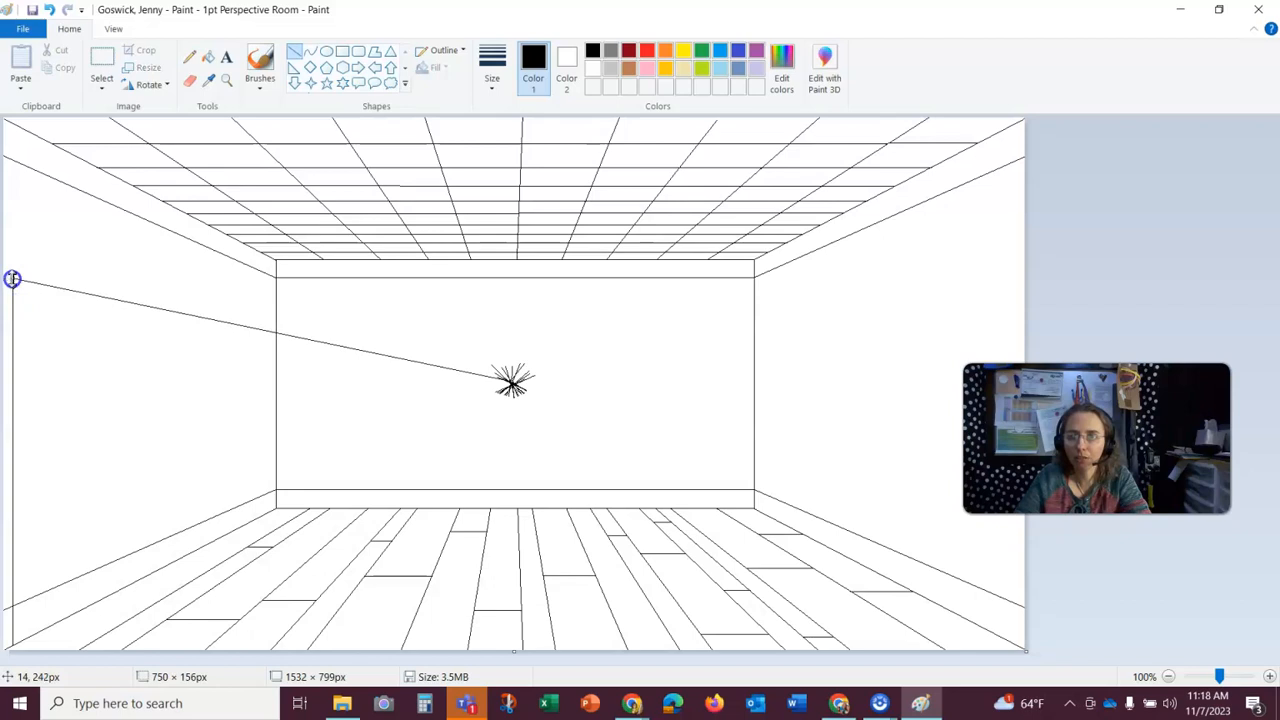
pyautogui.click(537, 391)
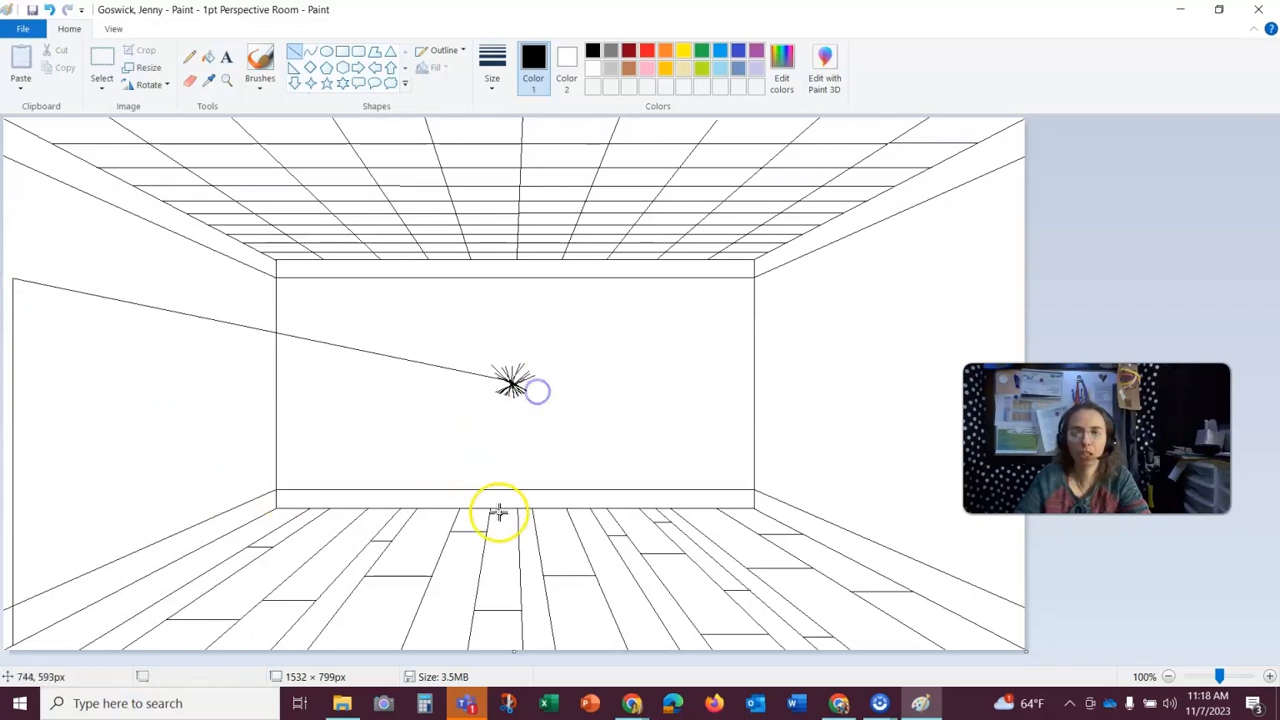
pyautogui.click(120, 300)
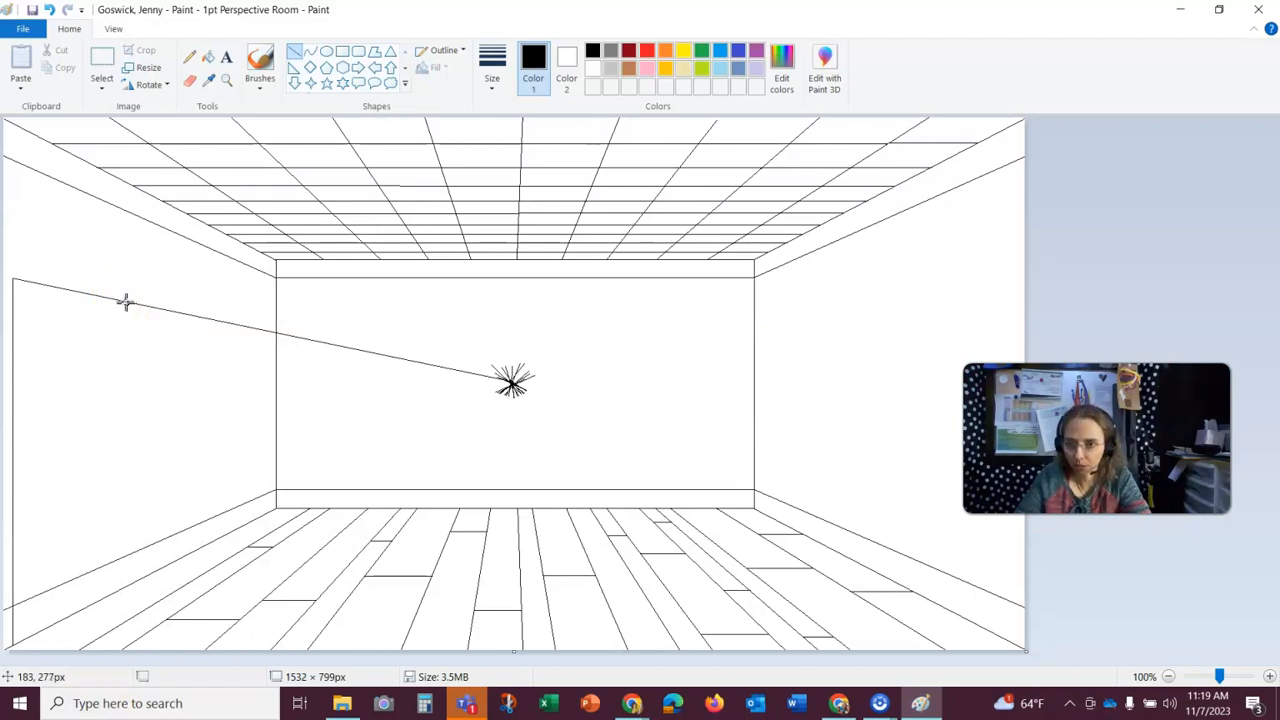
# - Draw the door's far vertical edge from the guide line down to the floor line, about 429 px tall
pyautogui.moveTo(125, 302); pyautogui.dragTo(152, 587)
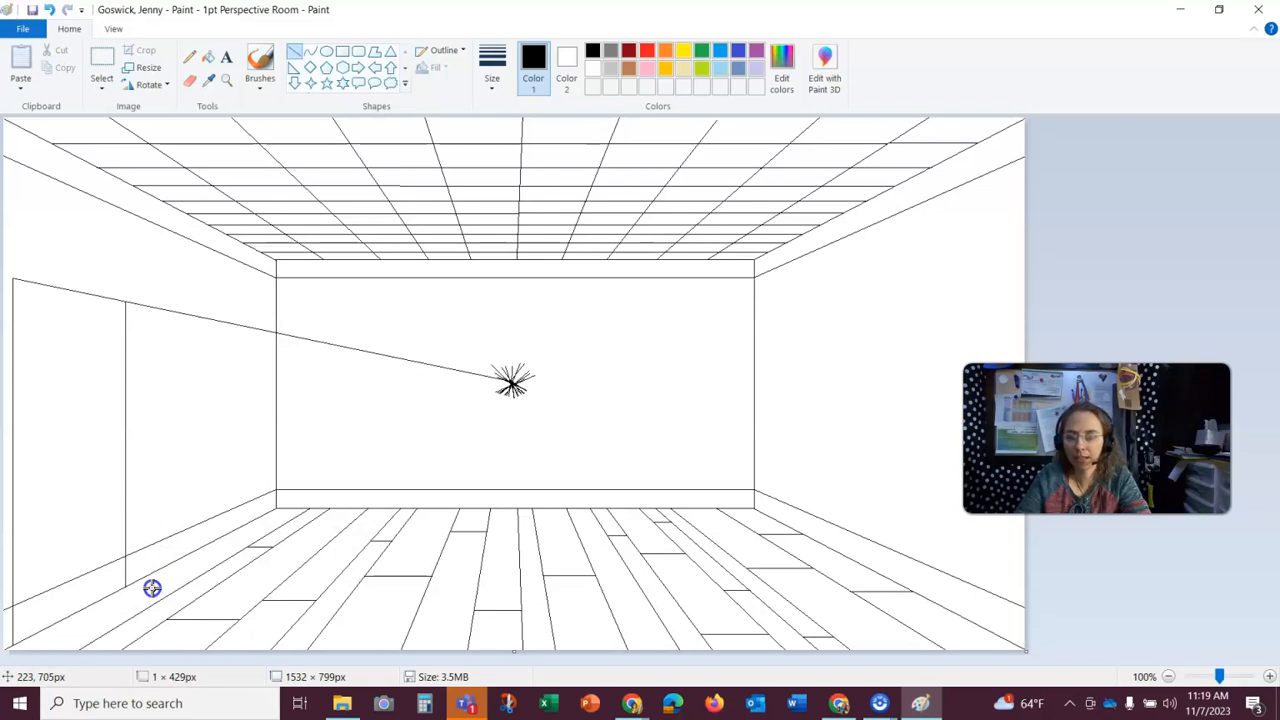
pyautogui.moveTo(152, 588); pyautogui.dragTo(153, 588)
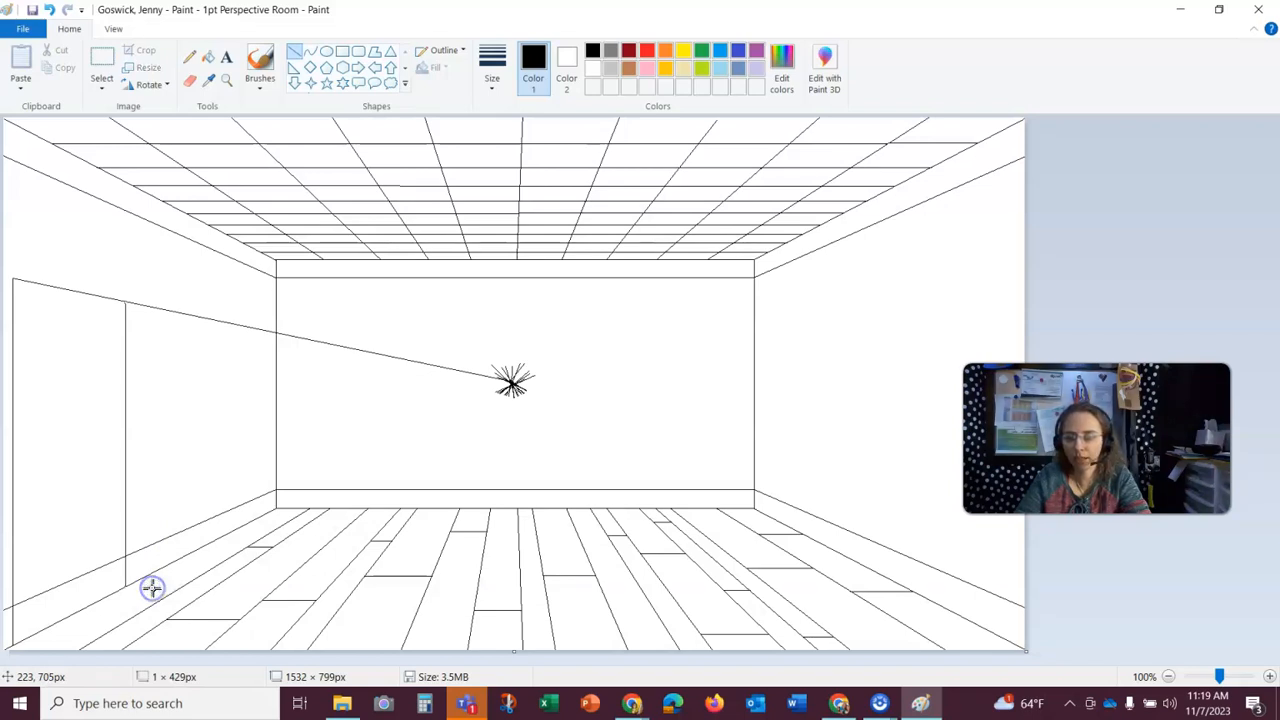
pyautogui.click(538, 405)
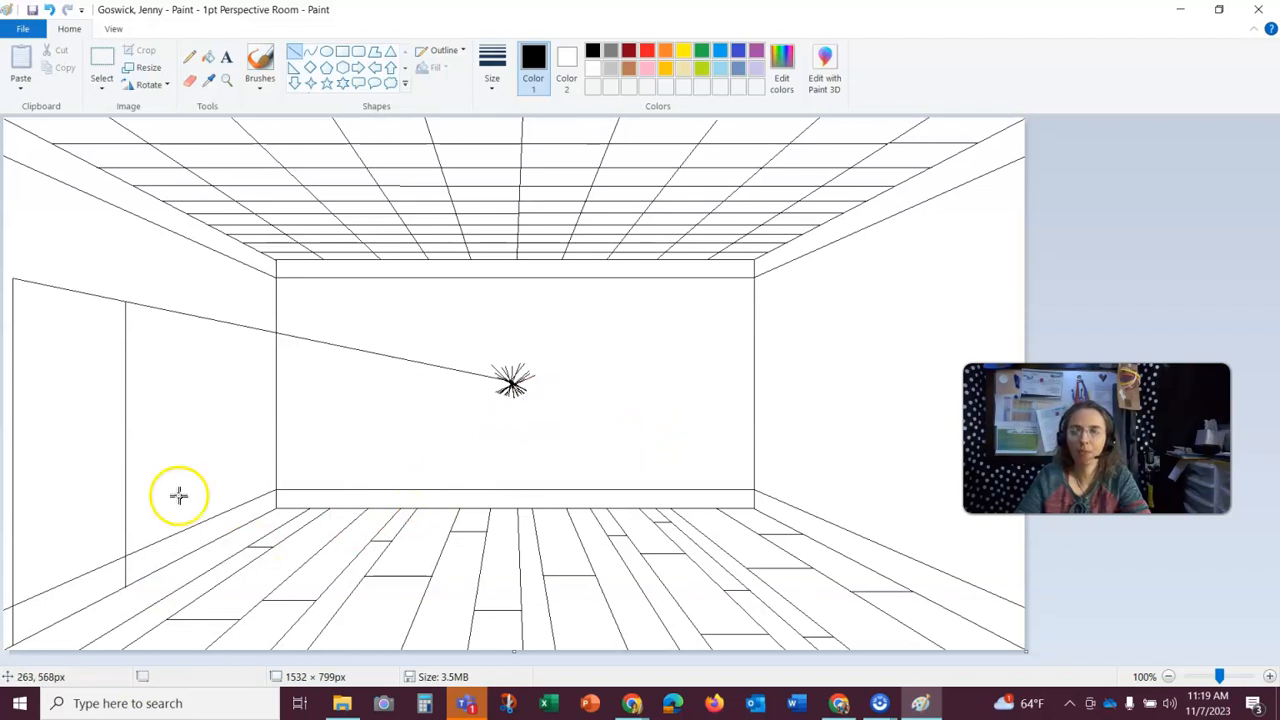
pyautogui.click(176, 426)
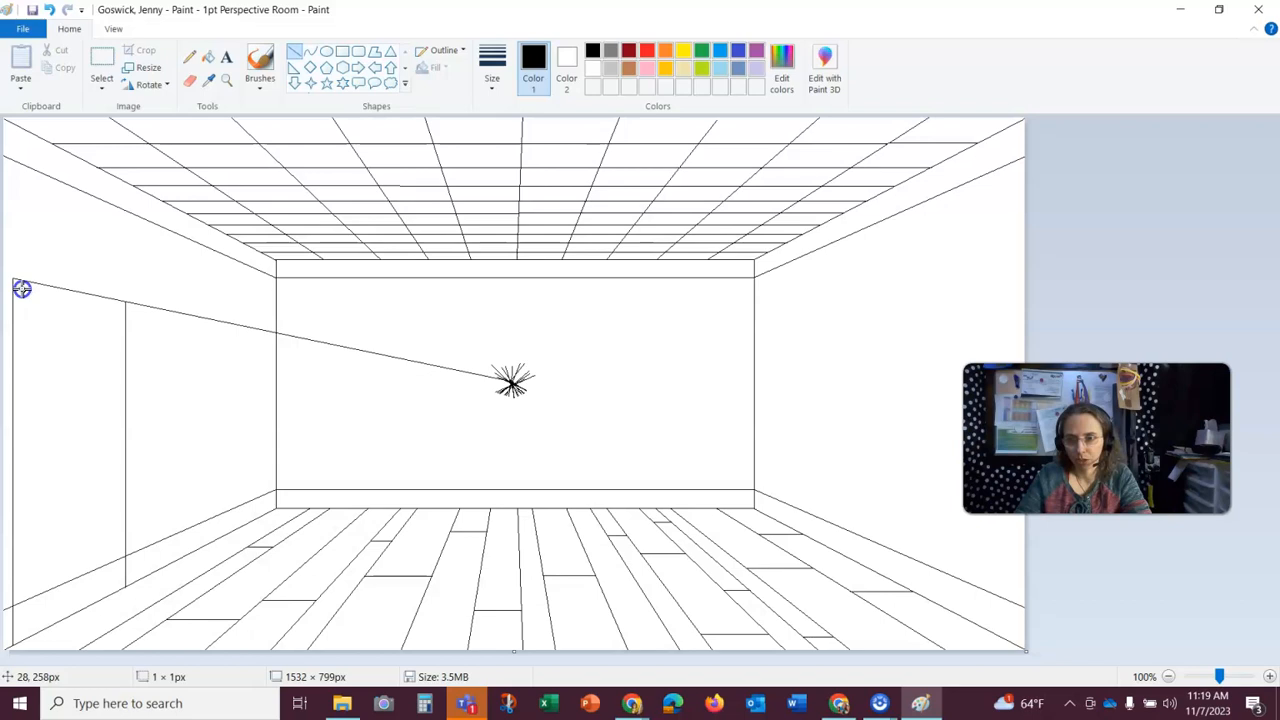
pyautogui.moveTo(22, 289); pyautogui.dragTo(55, 640)
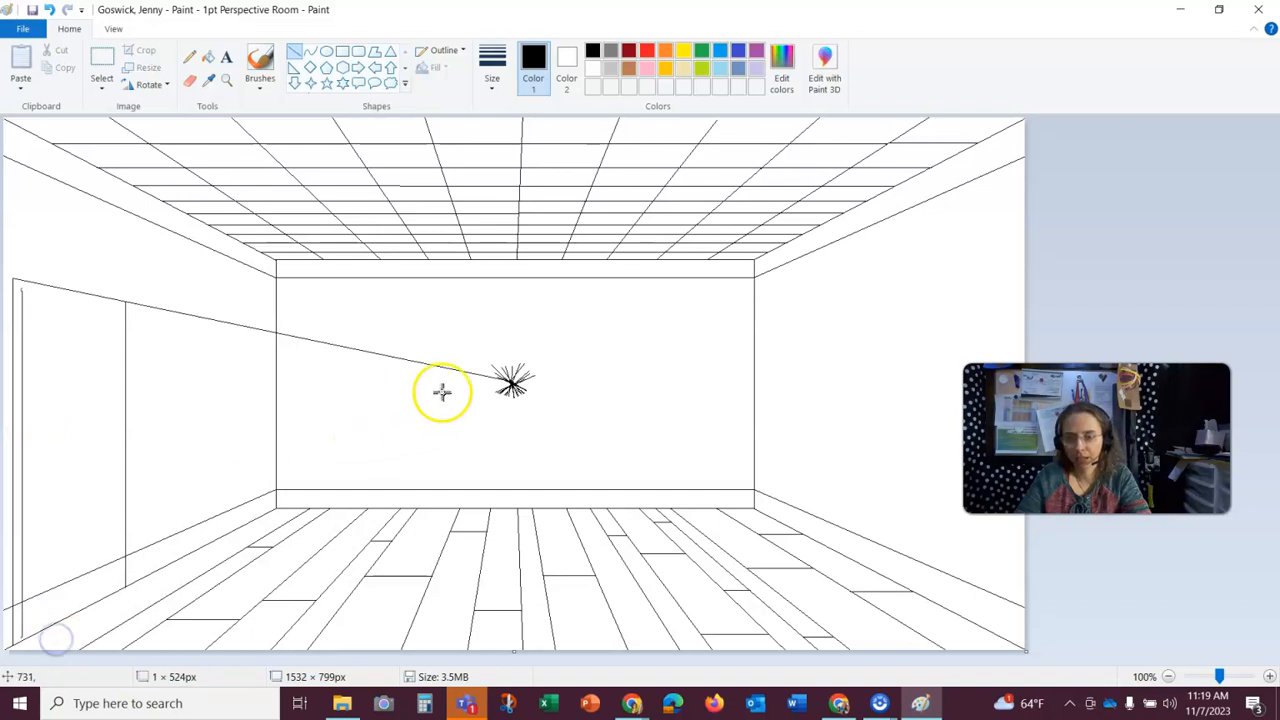
pyautogui.moveTo(512, 381); pyautogui.dragTo(19, 288)
pyautogui.click(499, 402)
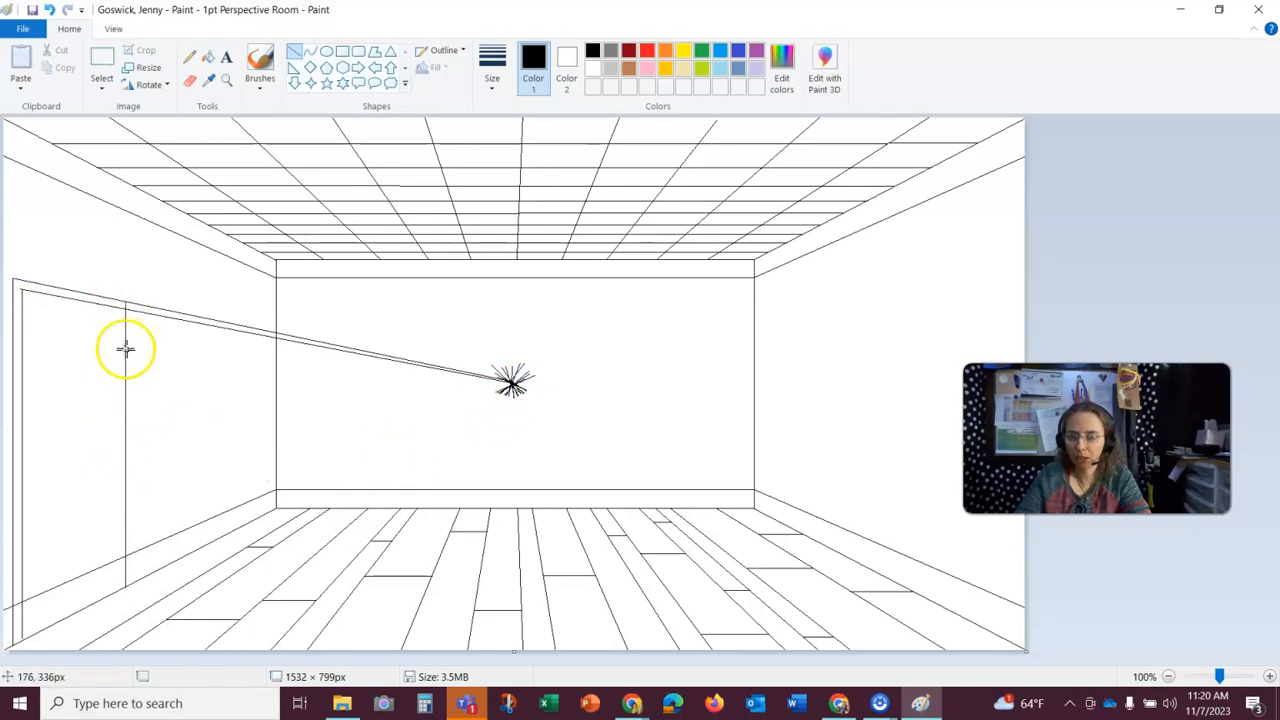
pyautogui.click(49, 10)
pyautogui.click(49, 10)
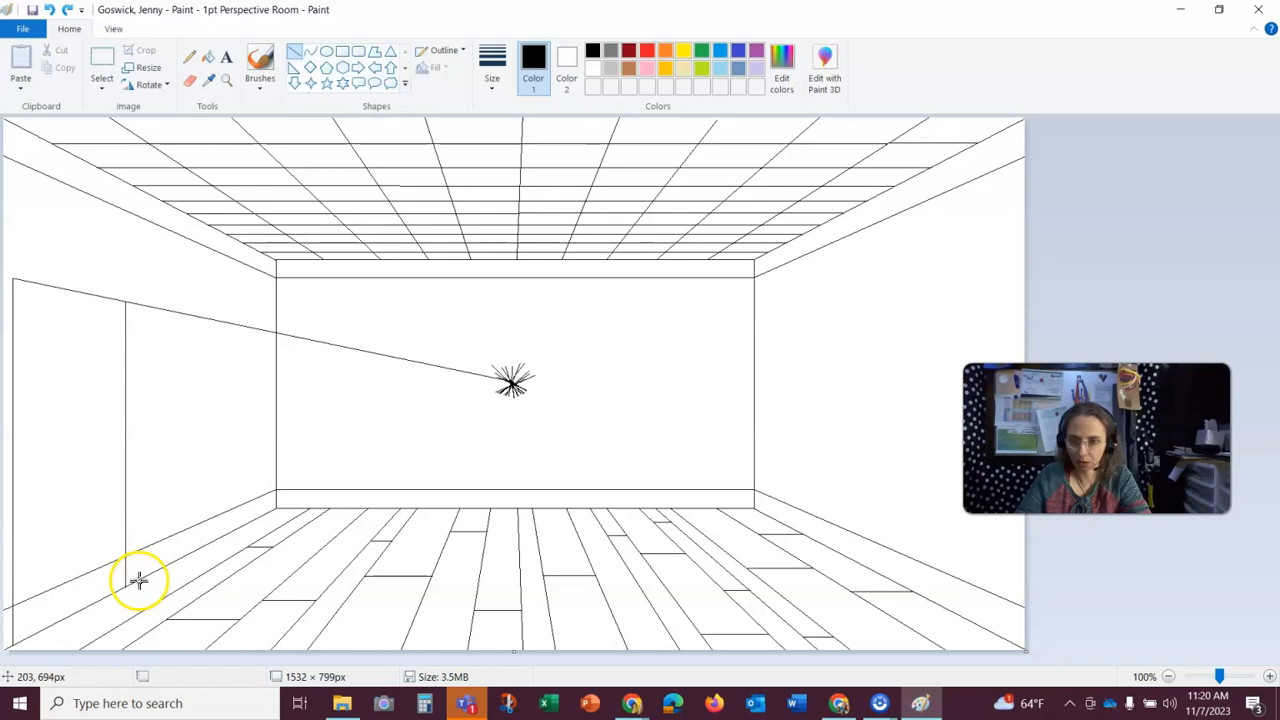
# - Draw the door frame's outer vertical, about 443 px tall, and its top line from the vanishing point to the image's left edge
pyautogui.moveTo(138, 579); pyautogui.dragTo(183, 286)
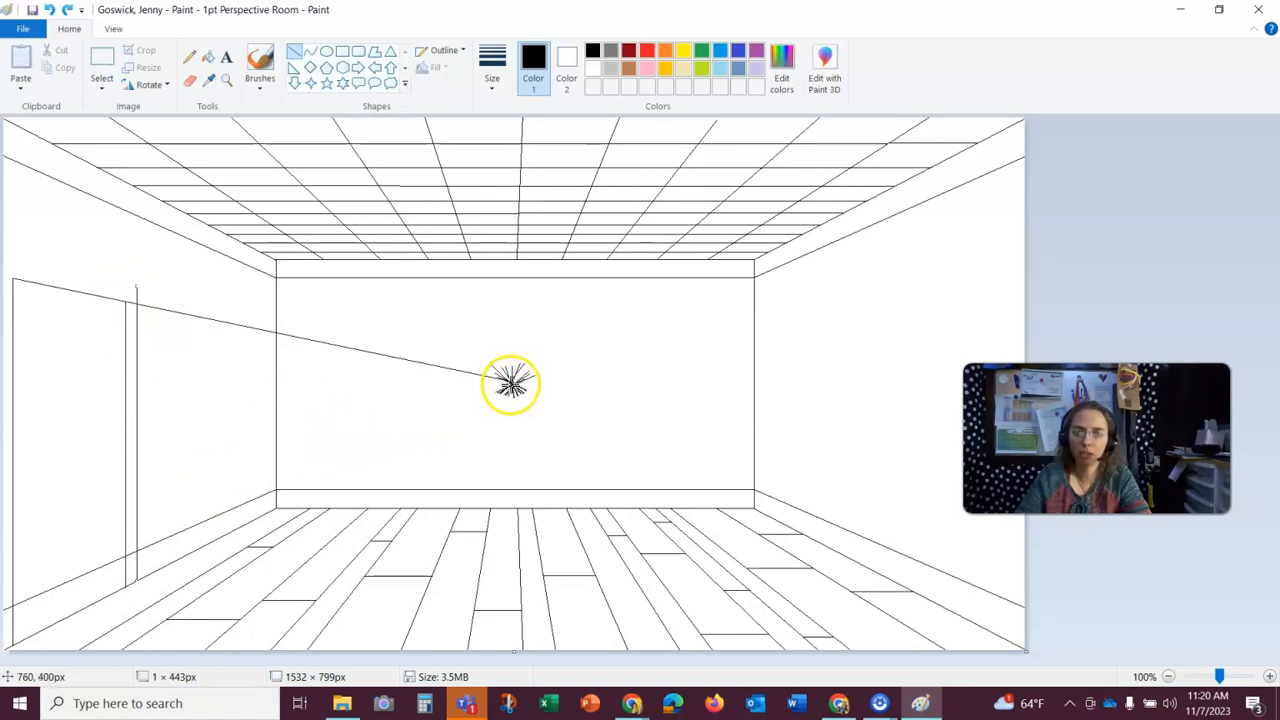
pyautogui.click(516, 380)
pyautogui.moveTo(514, 385); pyautogui.dragTo(5, 254)
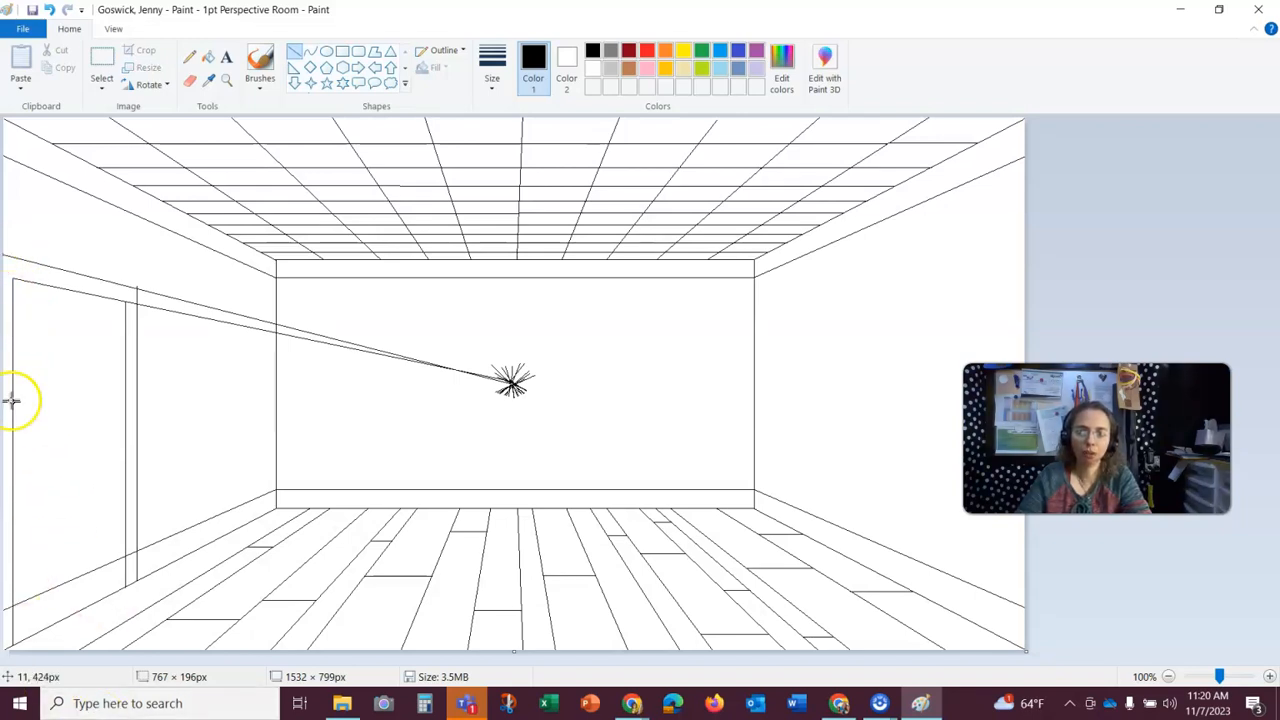
pyautogui.click(505, 397)
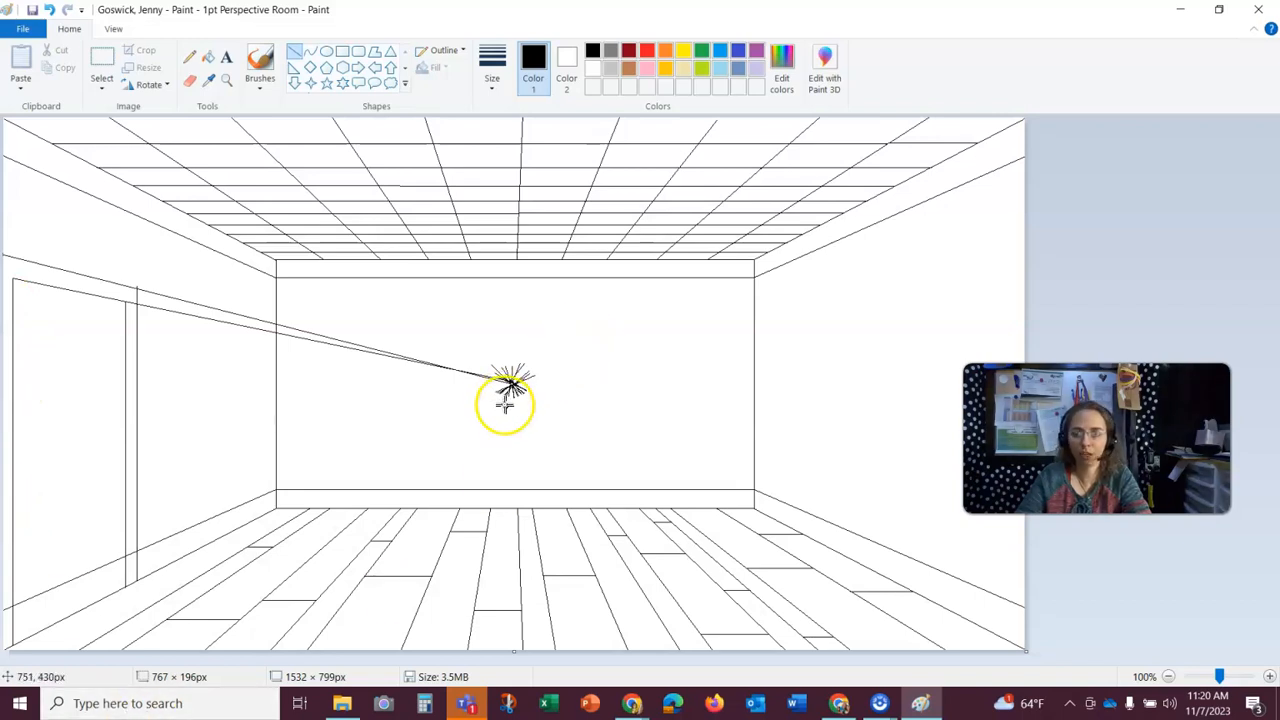
# - Erase the frame vertical's overshoot and the upper guide line extending past the frame's top corner across the left wall, working at 300% zoom
pyautogui.click(227, 81)
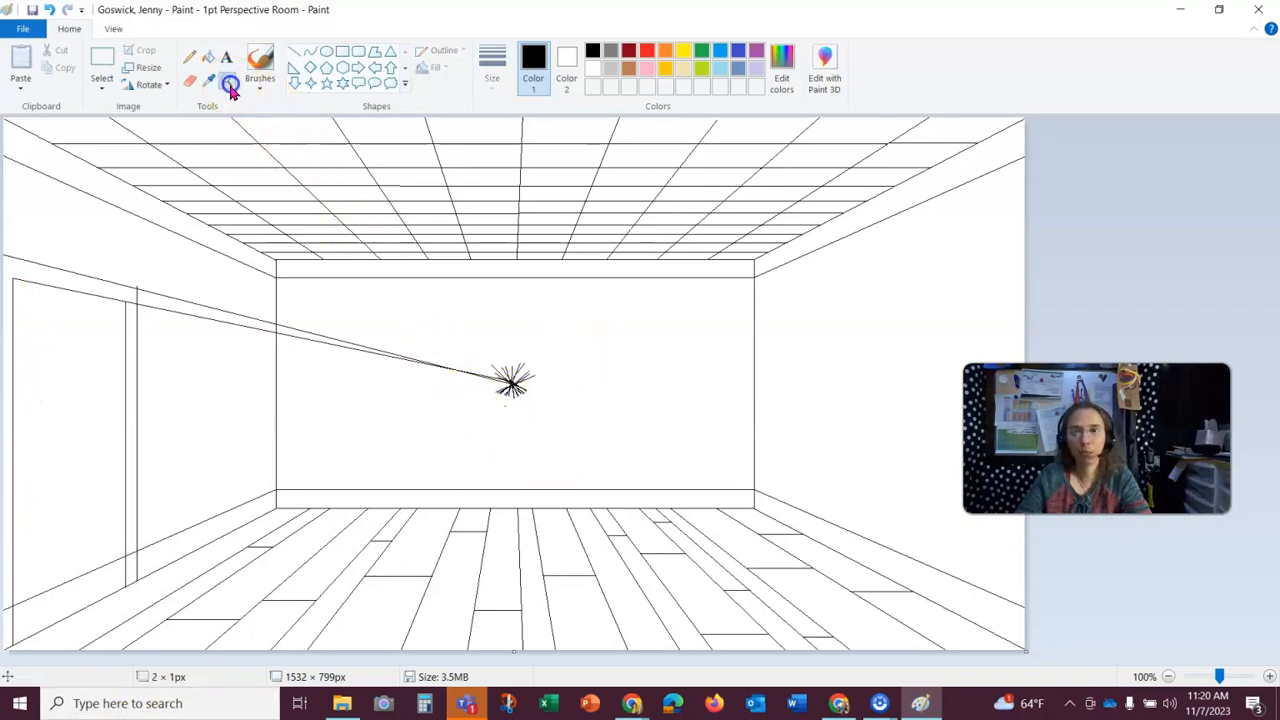
pyautogui.click(95, 309)
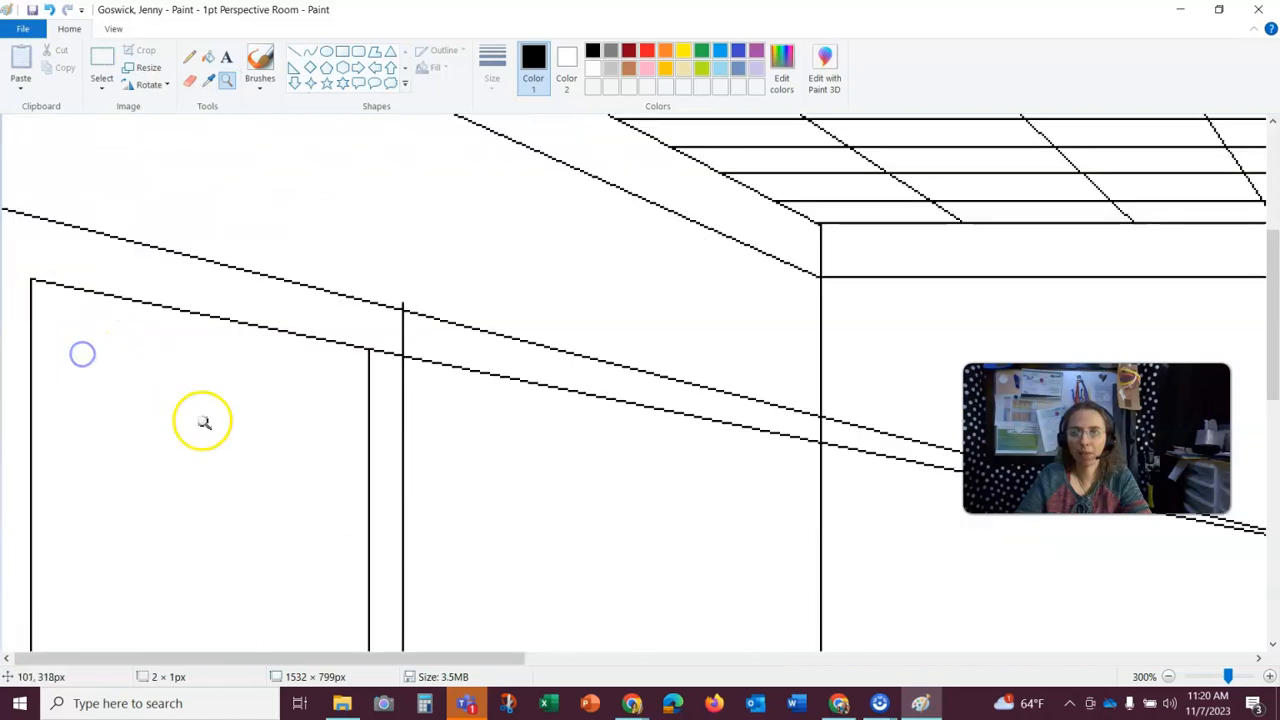
pyautogui.click(190, 80)
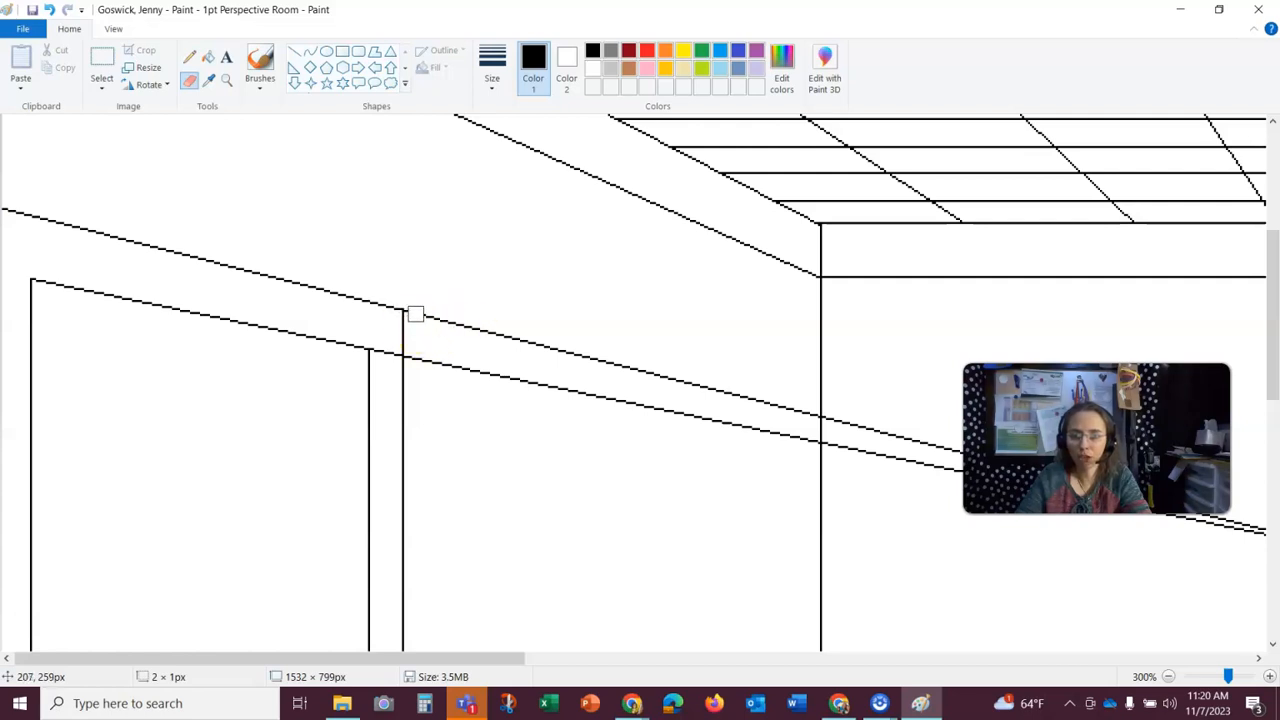
pyautogui.moveTo(499, 323); pyautogui.dragTo(576, 361)
pyautogui.moveTo(475, 337); pyautogui.dragTo(717, 397)
pyautogui.moveTo(546, 362); pyautogui.dragTo(459, 327)
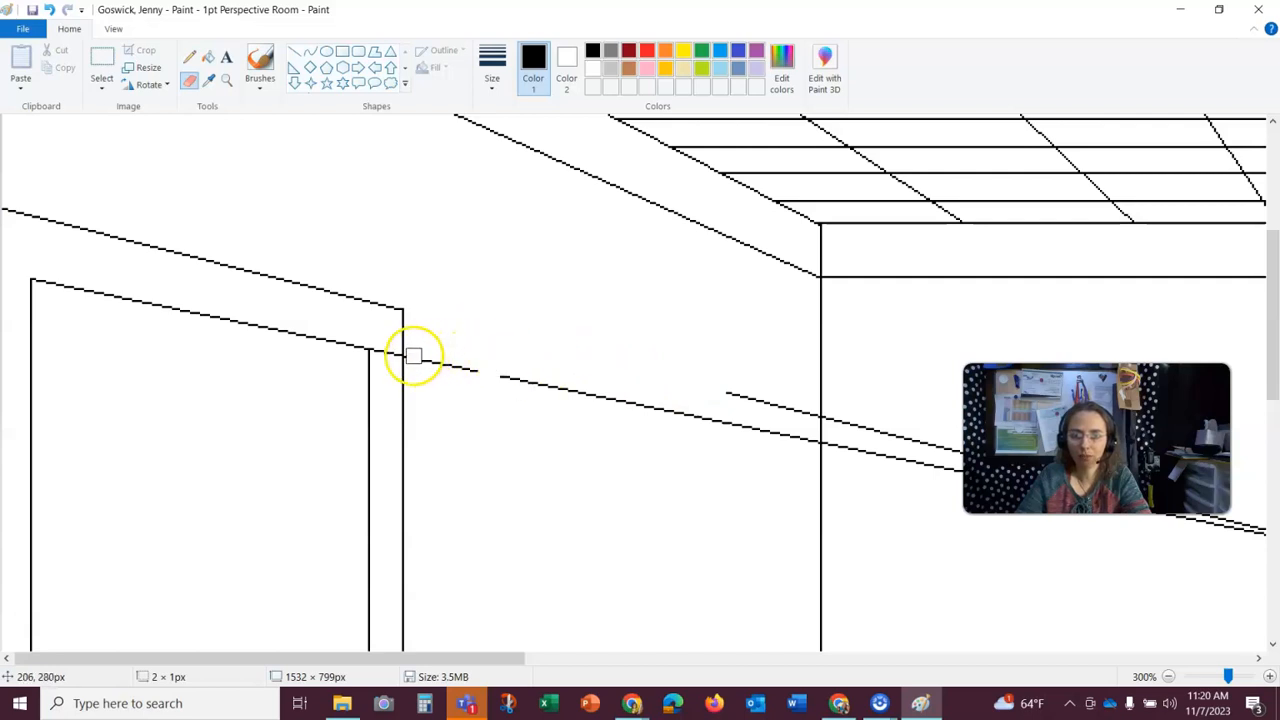
# - Erase the lower guide line inside the door frame's thickness and across the left wall beyond it
pyautogui.moveTo(413, 358); pyautogui.dragTo(720, 420)
pyautogui.click(380, 374)
pyautogui.moveTo(380, 374); pyautogui.dragTo(382, 352)
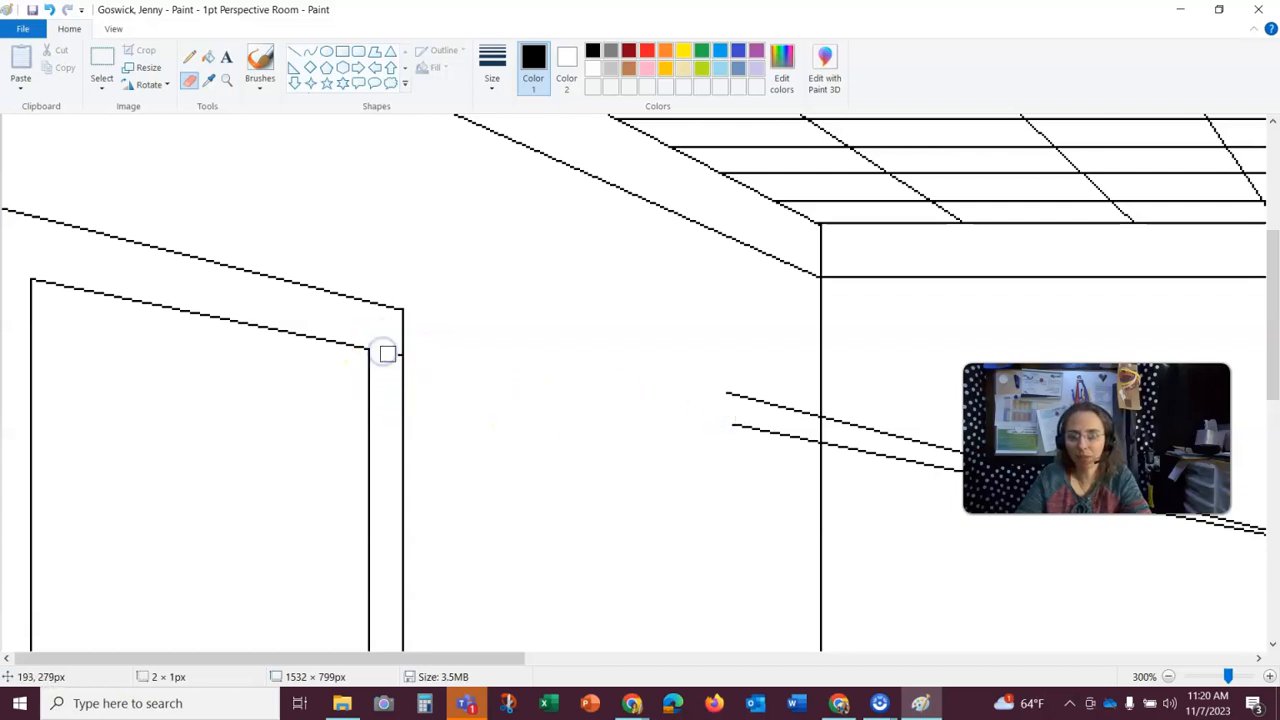
pyautogui.click(494, 369)
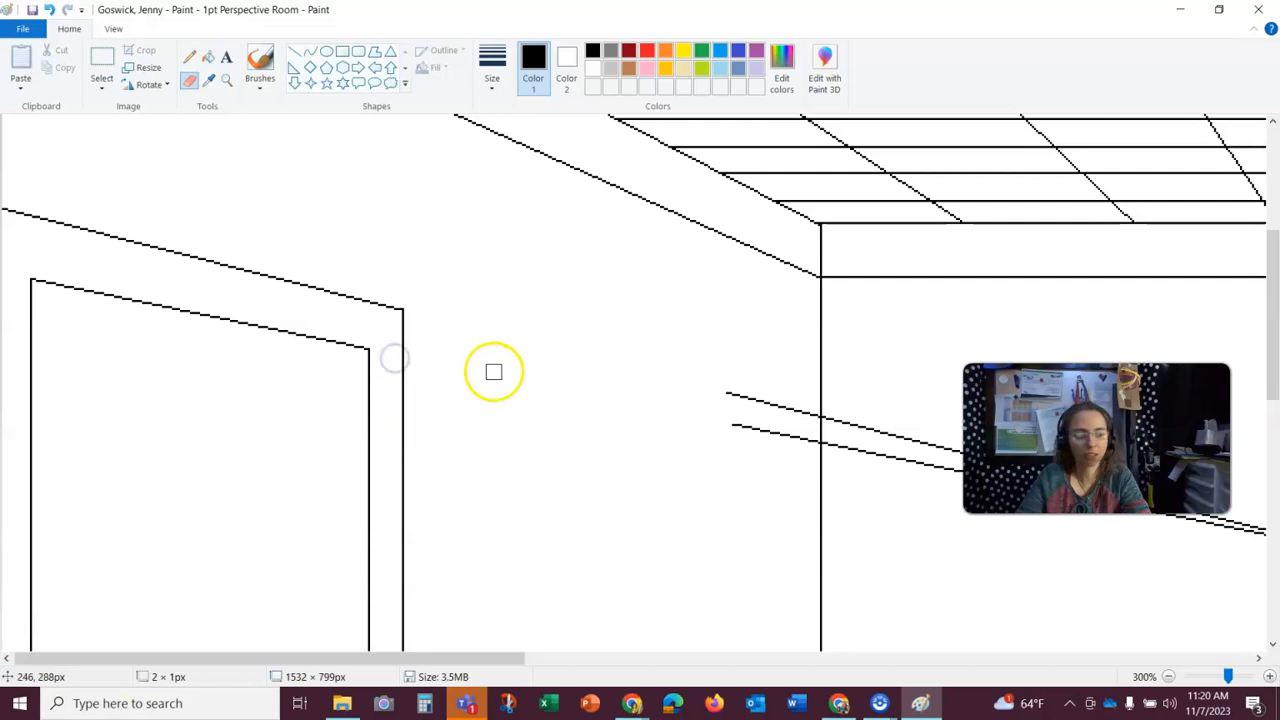
# - Erase the baseboard line where it crosses the door frame and the door, keeping the frame's verticals intact
pyautogui.scroll(-10, 494, 370)
pyautogui.moveTo(390, 455); pyautogui.dragTo(391, 352)
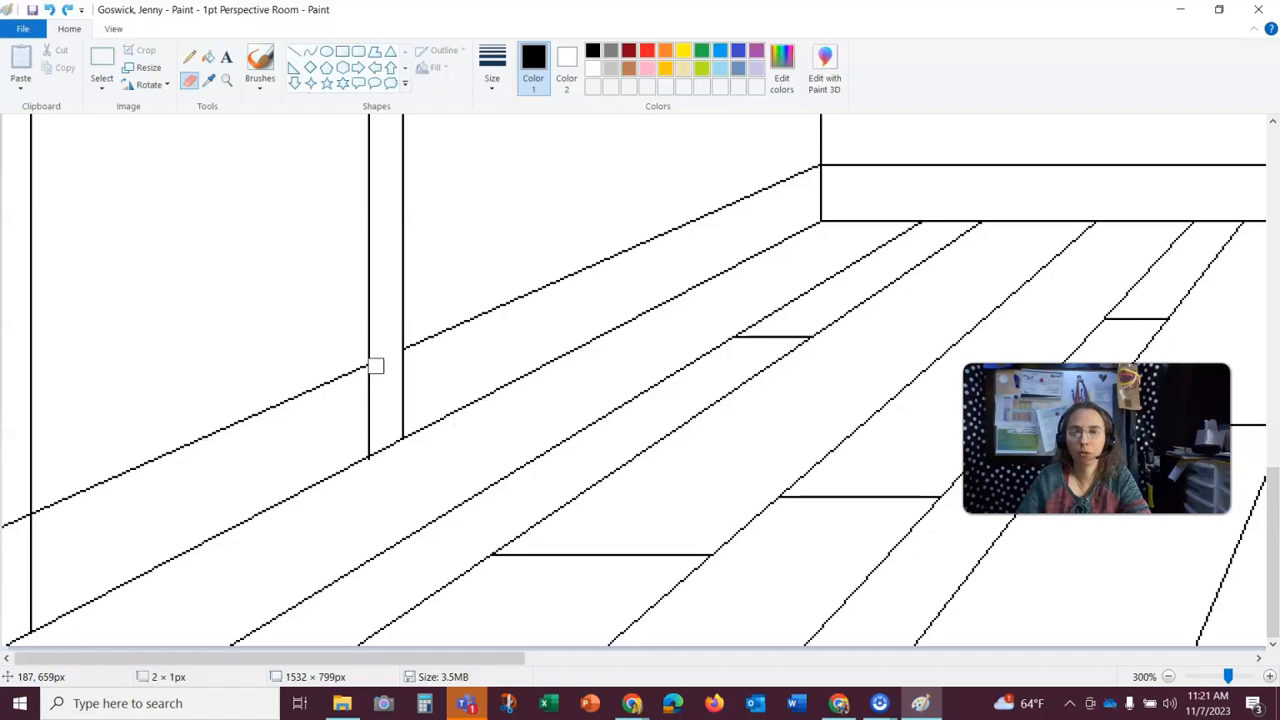
pyautogui.moveTo(387, 380)
pyautogui.mouseDown()
pyautogui.moveTo(374, 363)
pyautogui.moveTo(377, 400)
pyautogui.moveTo(358, 372)
pyautogui.mouseUp()
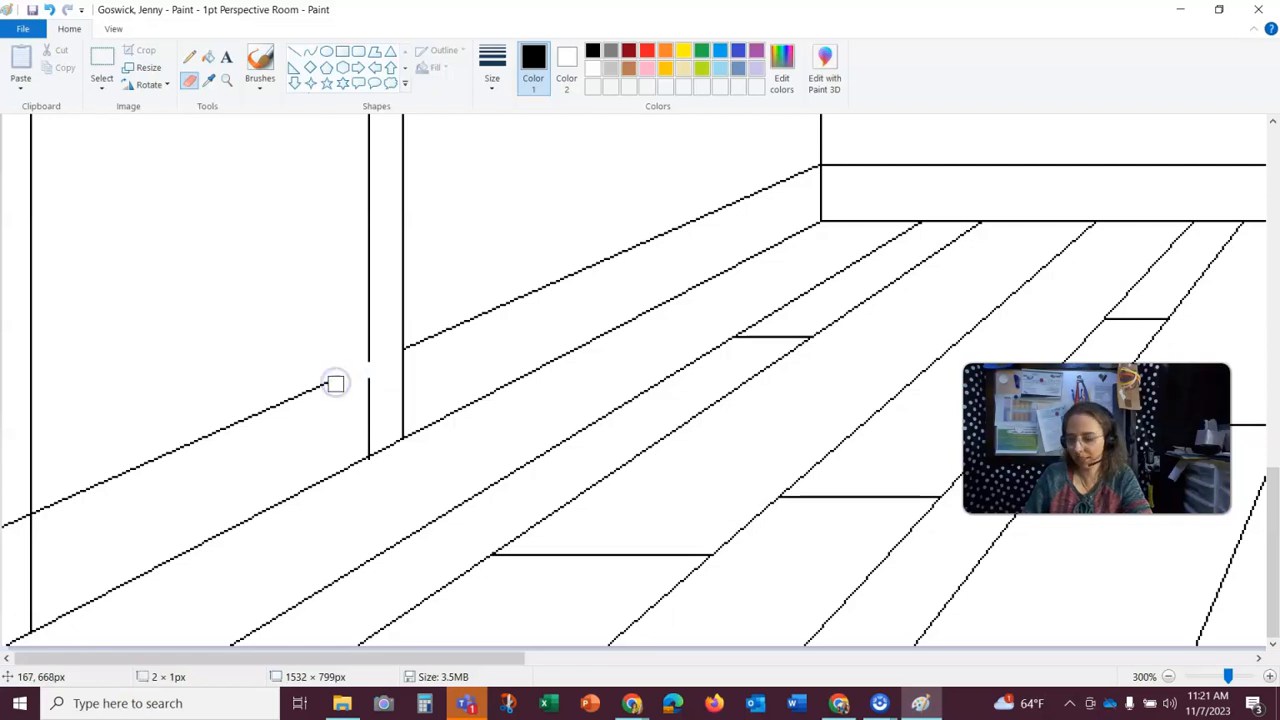
pyautogui.click(360, 368)
pyautogui.moveTo(281, 394)
pyautogui.mouseDown()
pyautogui.moveTo(115, 482)
pyautogui.moveTo(186, 458)
pyautogui.moveTo(56, 503)
pyautogui.mouseUp()
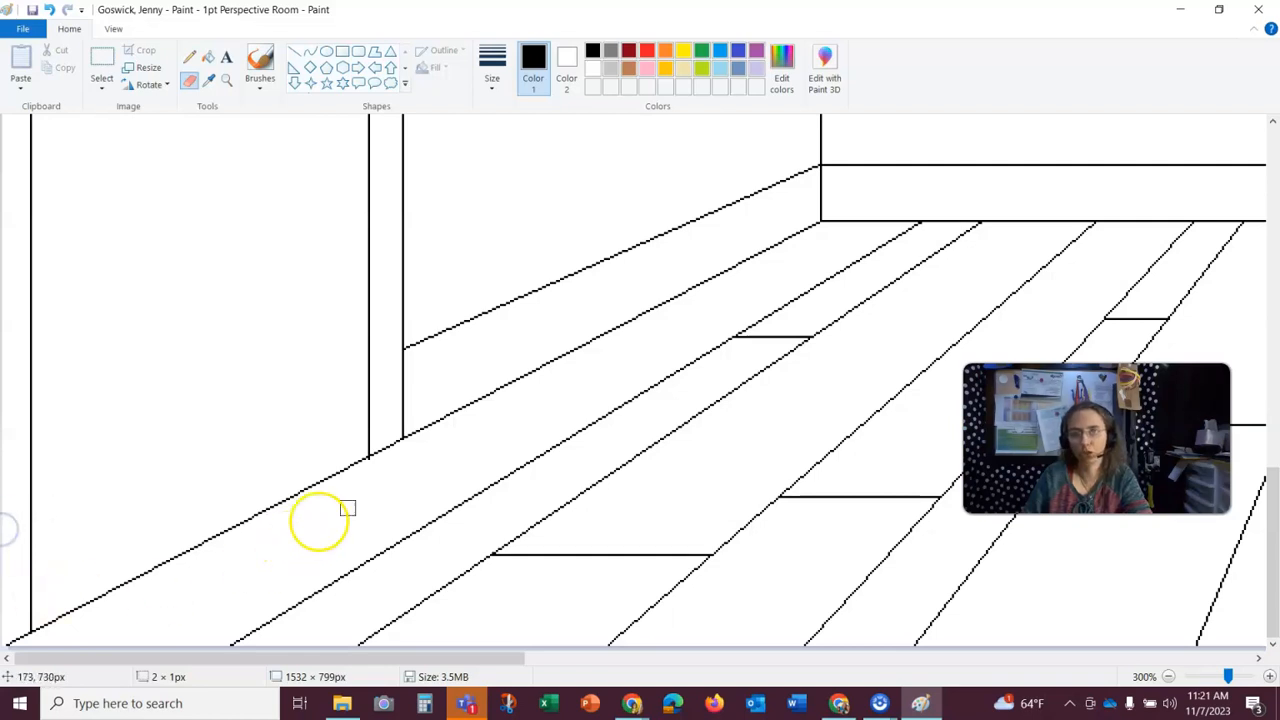
# - Erase the remaining pieces of both guide lines on the left wall up to the room's back corner
pyautogui.scroll(8, 589, 412)
pyautogui.scroll(3, 590, 410)
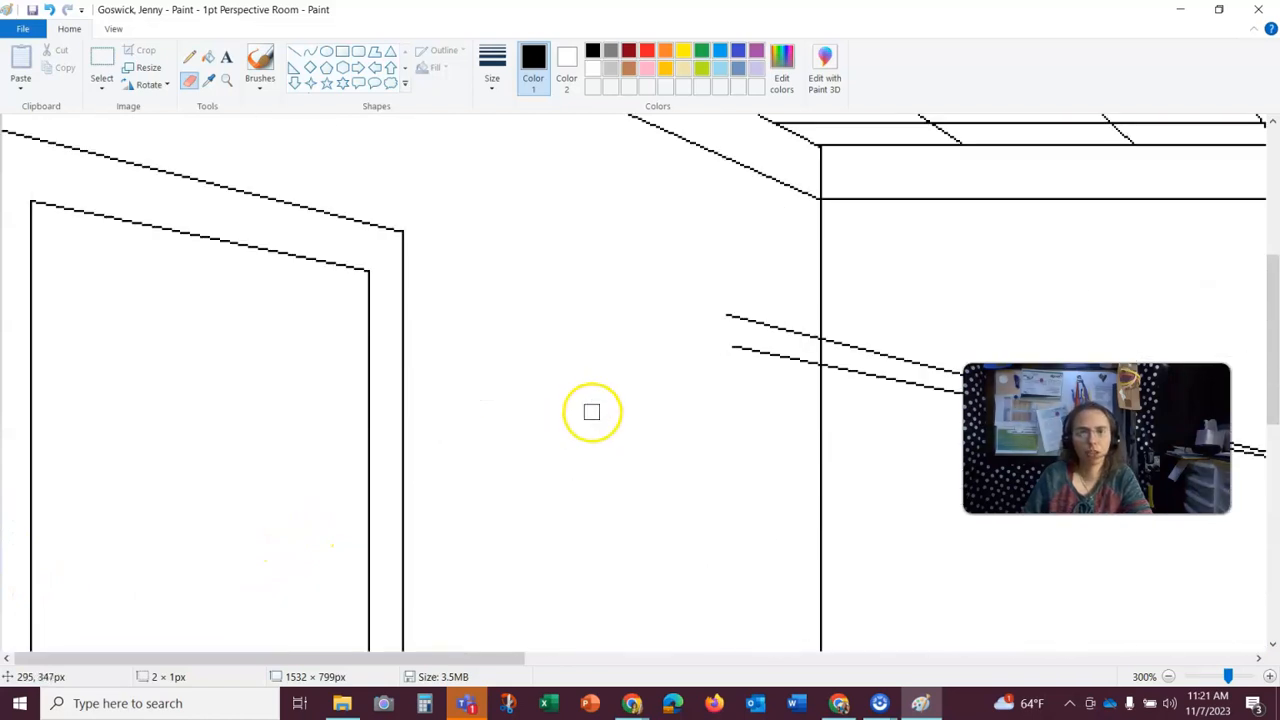
pyautogui.moveTo(726, 314); pyautogui.dragTo(762, 329)
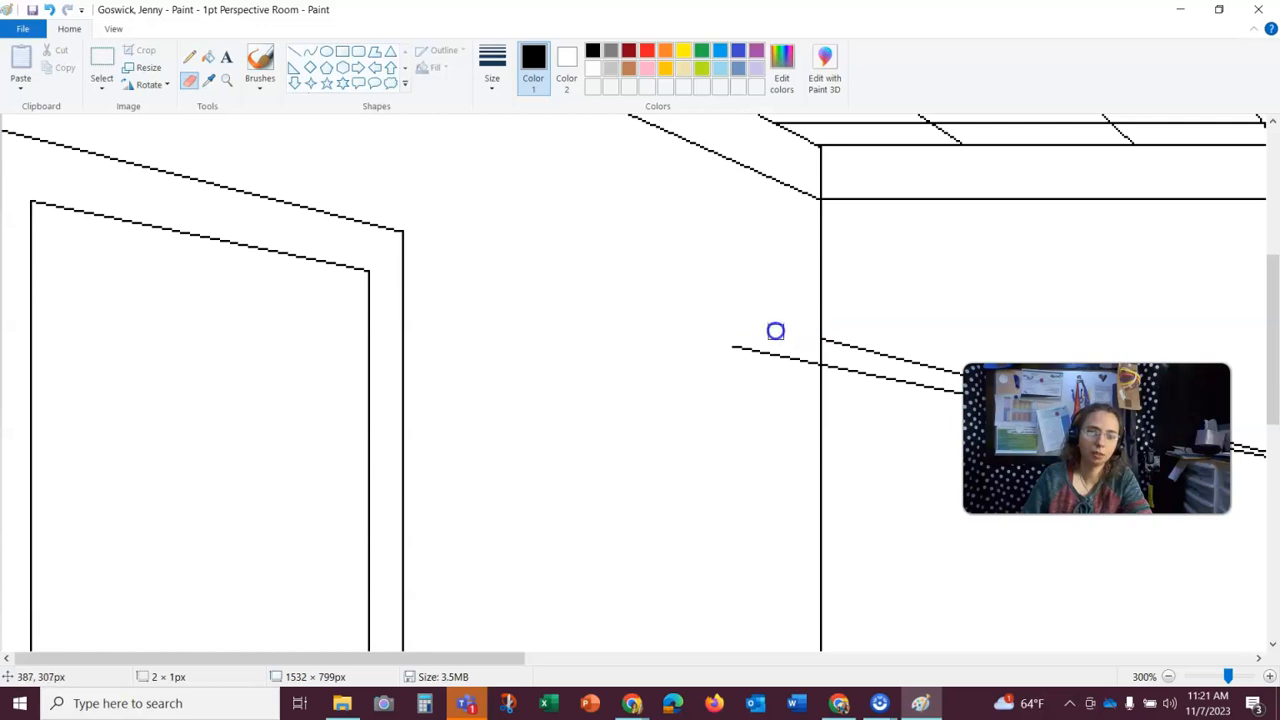
pyautogui.moveTo(811, 364); pyautogui.dragTo(723, 343)
# - Erase both guide lines across the back wall up to the vanishing point and return the zoom to 100%
pyautogui.moveTo(375, 660); pyautogui.dragTo(549, 600)
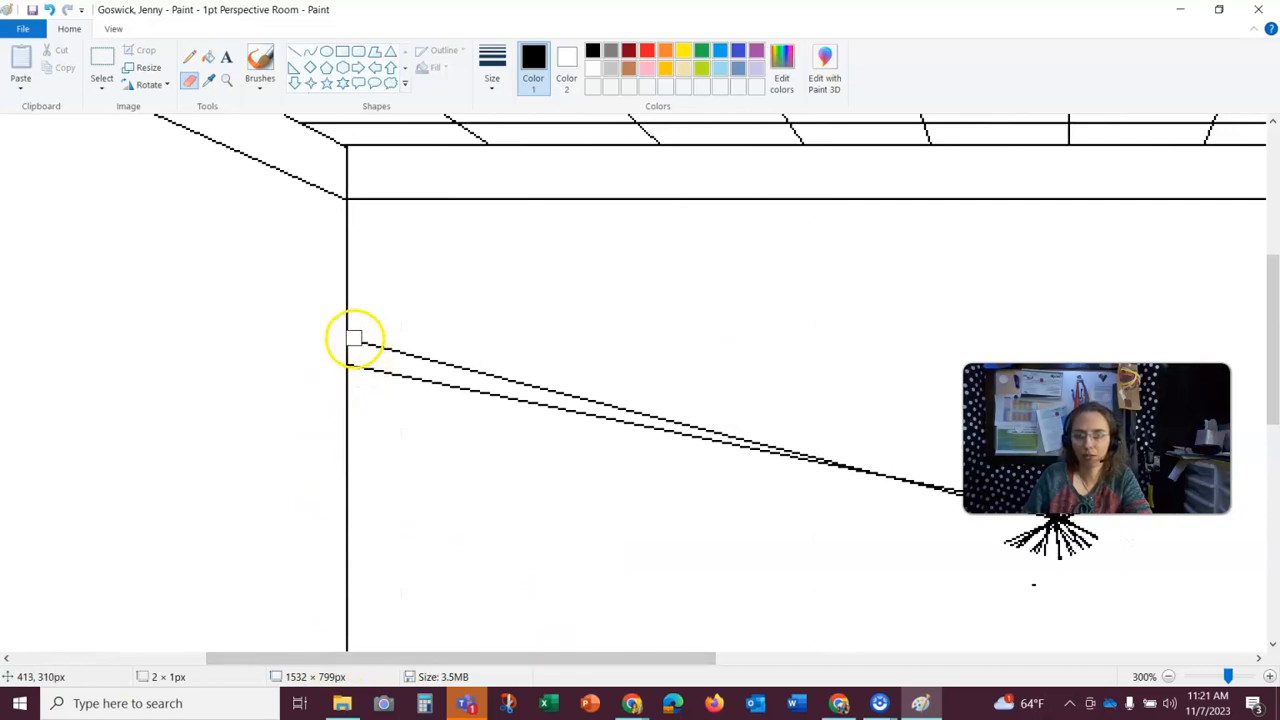
pyautogui.moveTo(354, 341); pyautogui.dragTo(928, 495)
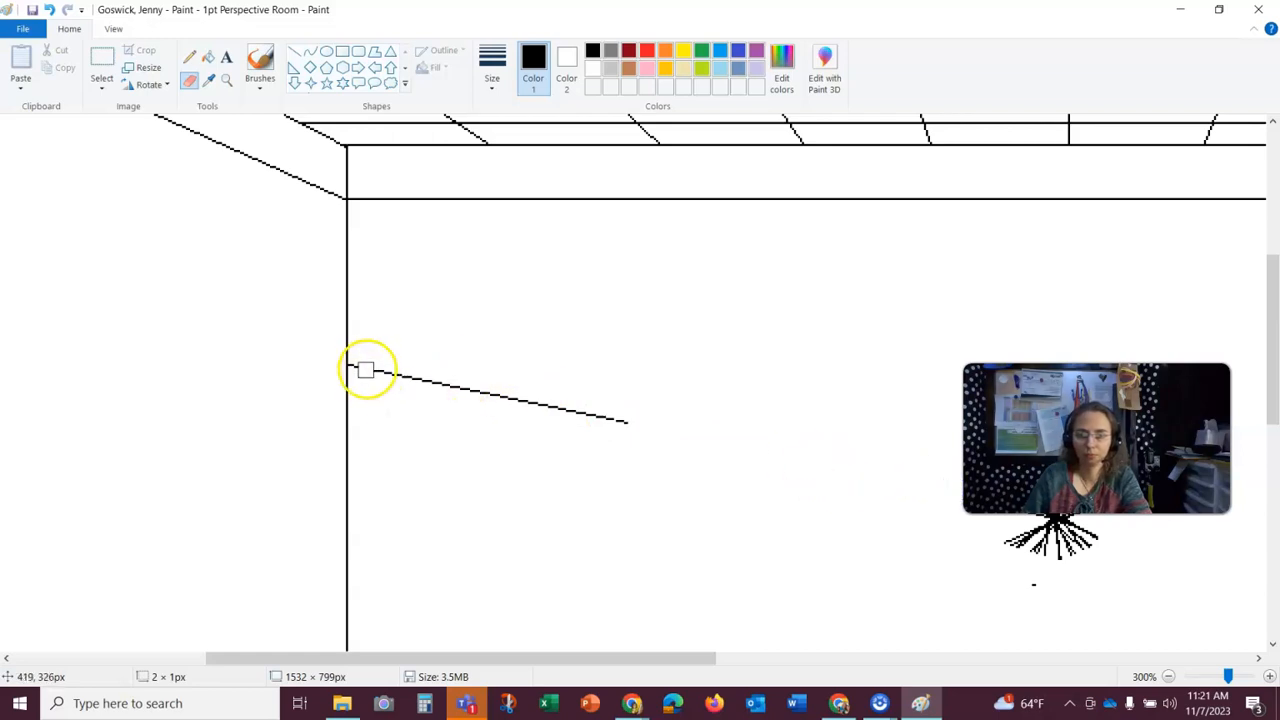
pyautogui.moveTo(354, 364); pyautogui.dragTo(654, 429)
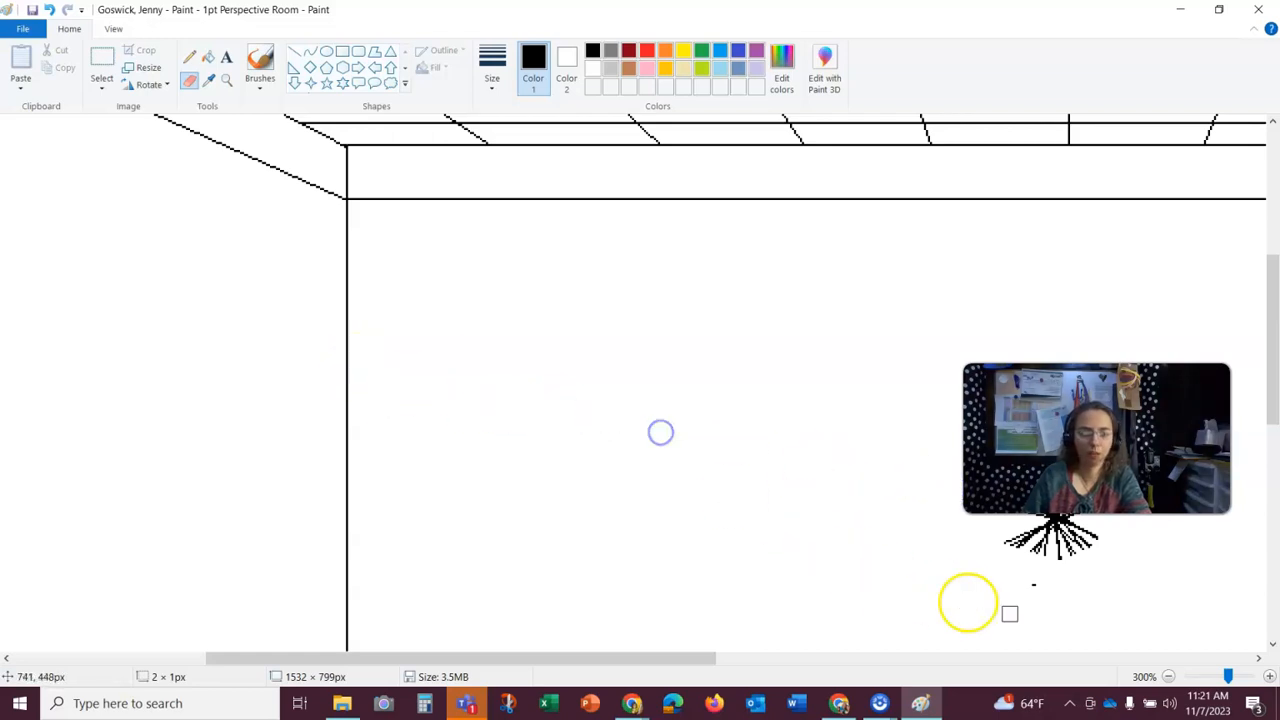
pyautogui.click(1167, 677)
pyautogui.click(1167, 677)
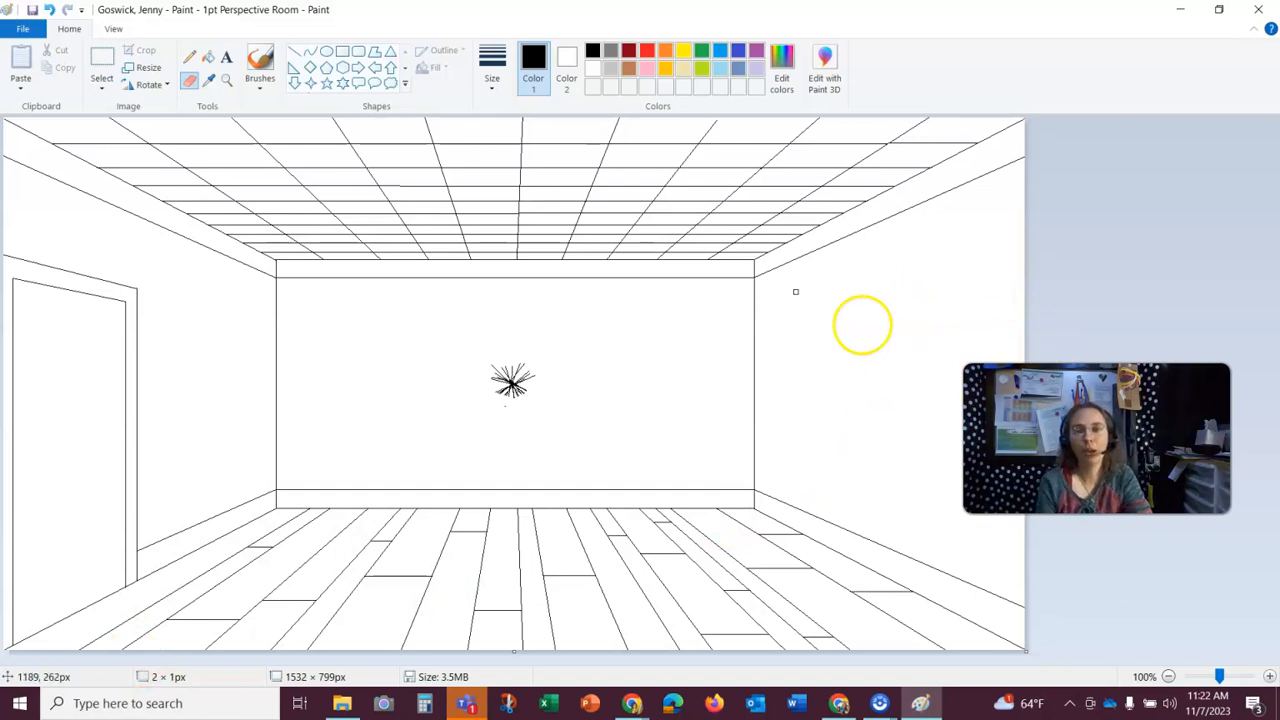
# - Draw a vertical line about 332 px tall near the right wall's front edge and connect both its ends to the vanishing point
pyautogui.click(295, 55)
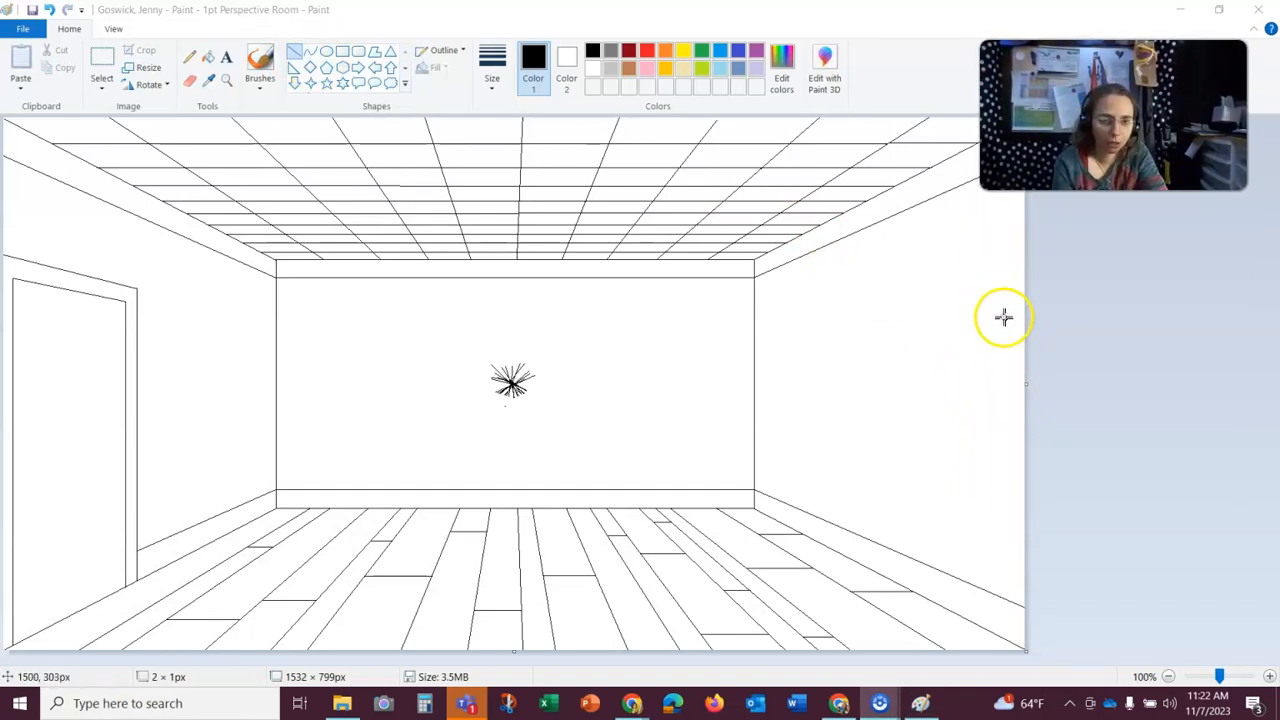
pyautogui.moveTo(1005, 283); pyautogui.dragTo(1005, 504)
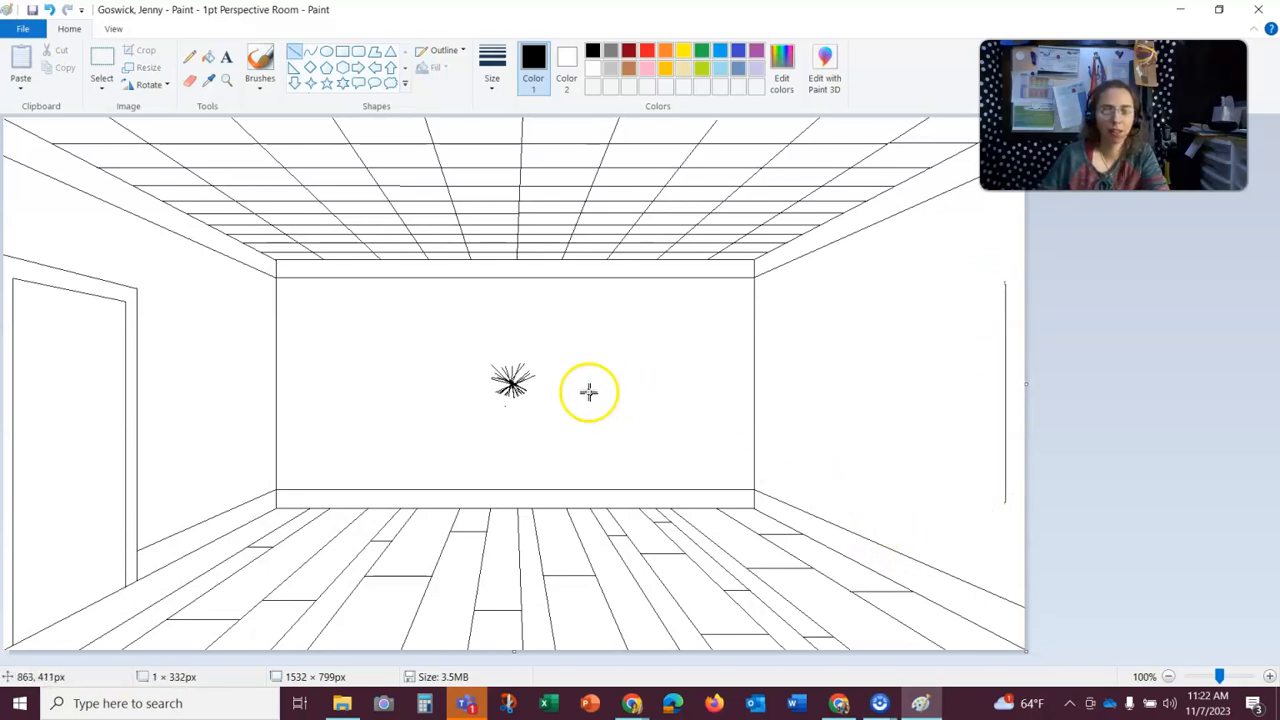
pyautogui.moveTo(511, 384); pyautogui.dragTo(1005, 283)
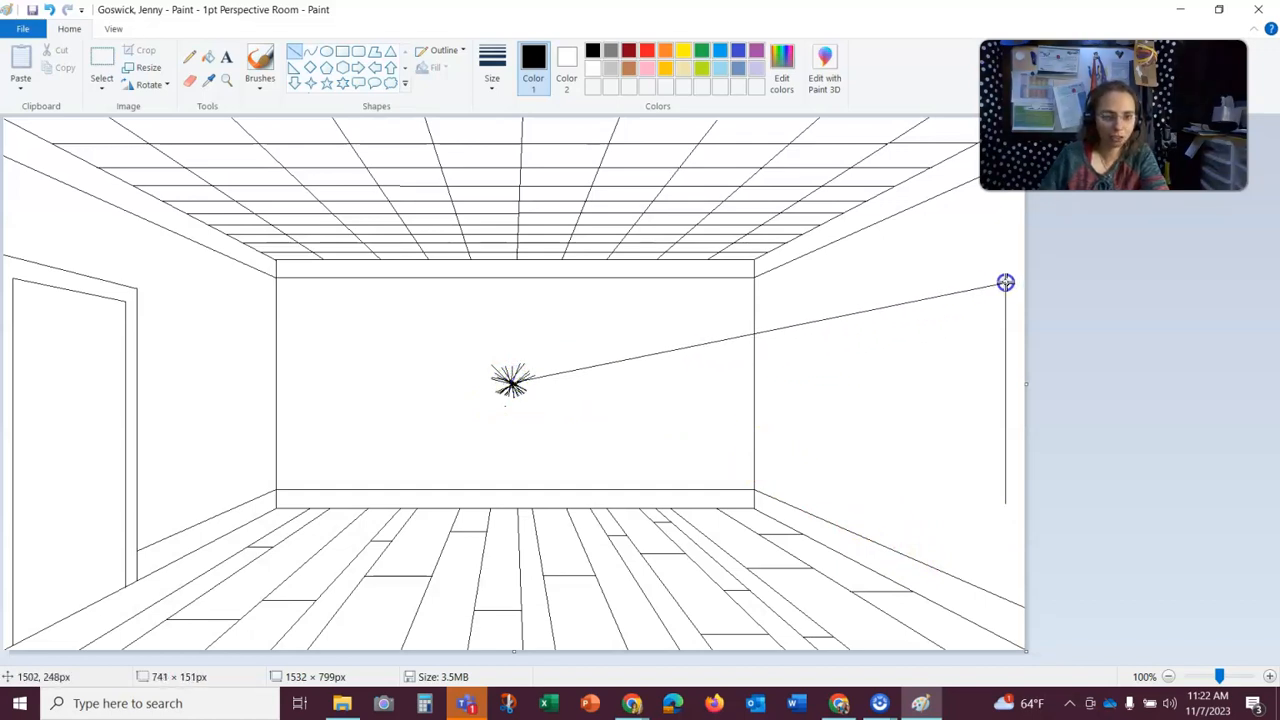
pyautogui.moveTo(511, 383); pyautogui.dragTo(1005, 504)
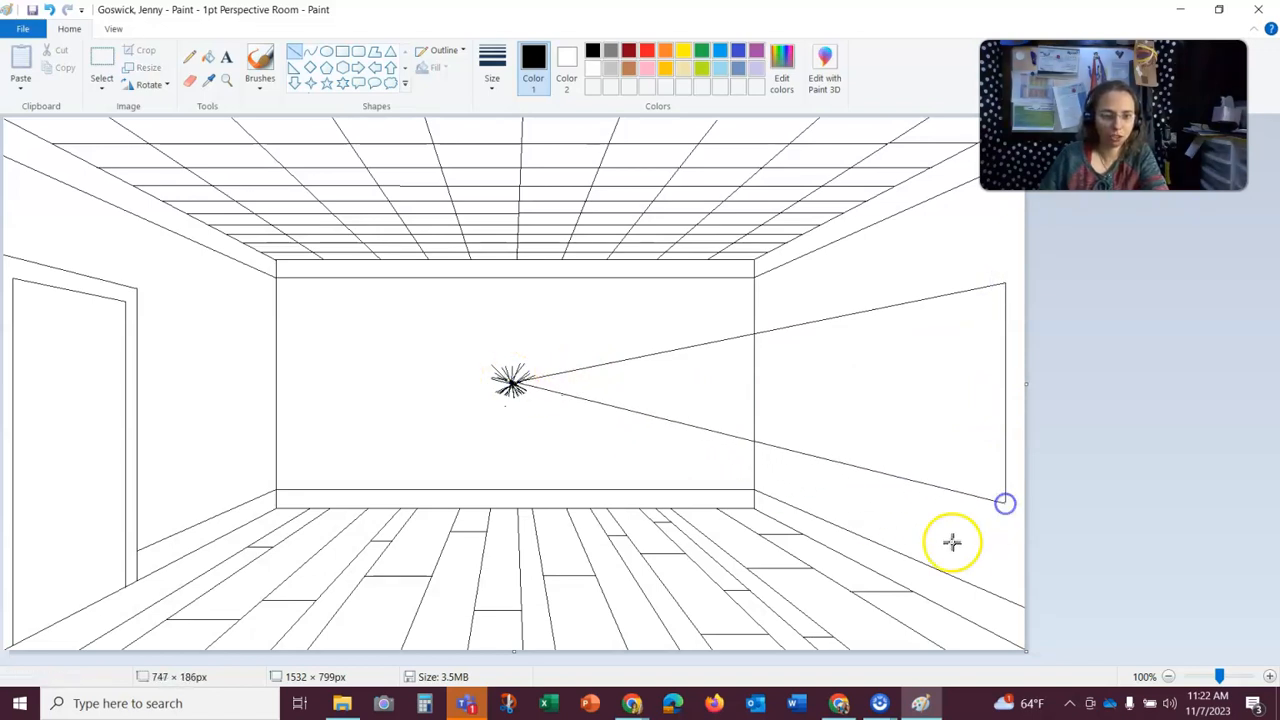
# - Draw the window's back vertical edge, about 232 px tall, between the two guide lines on the right wall
pyautogui.click(511, 361)
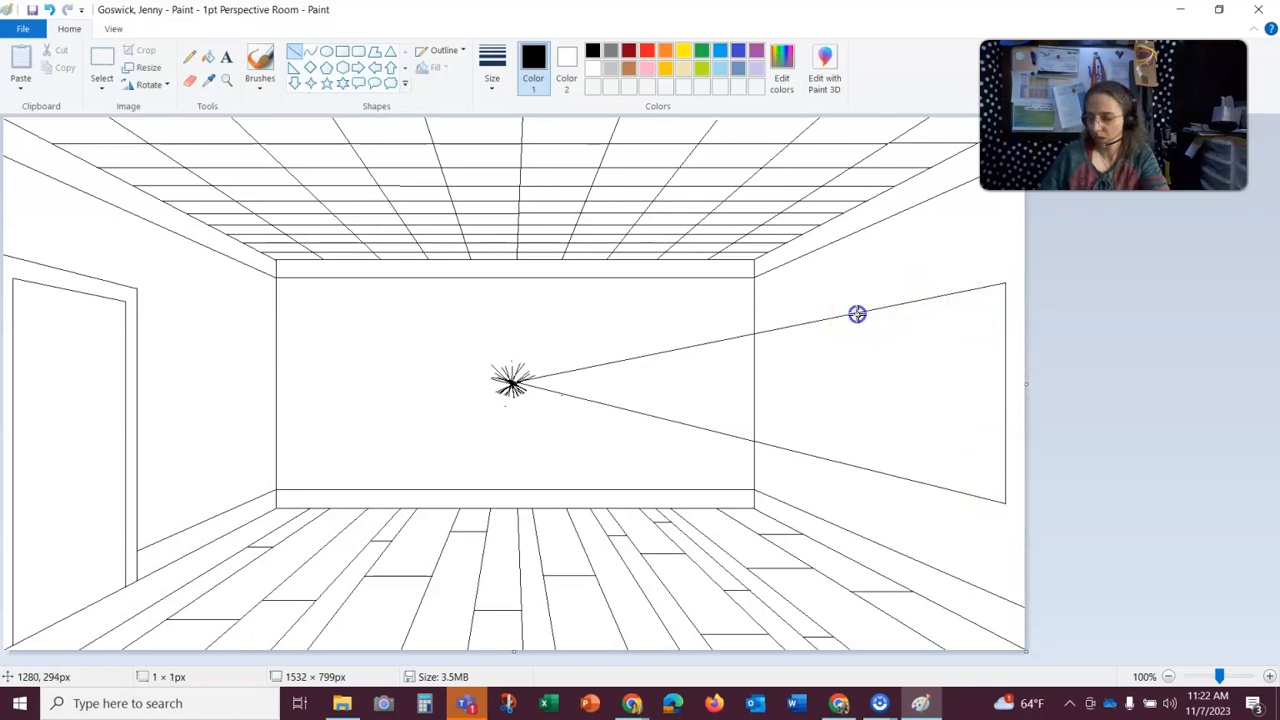
pyautogui.moveTo(857, 314); pyautogui.dragTo(875, 438)
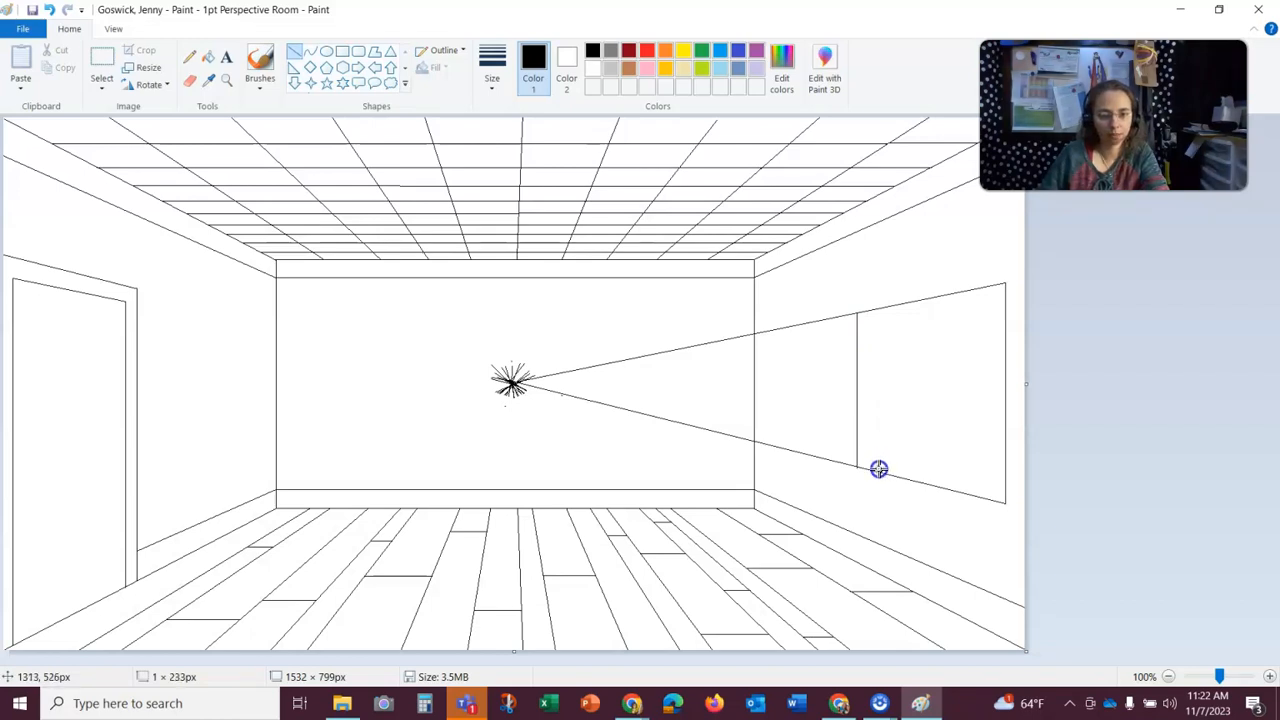
pyautogui.moveTo(878, 468); pyautogui.dragTo(880, 466)
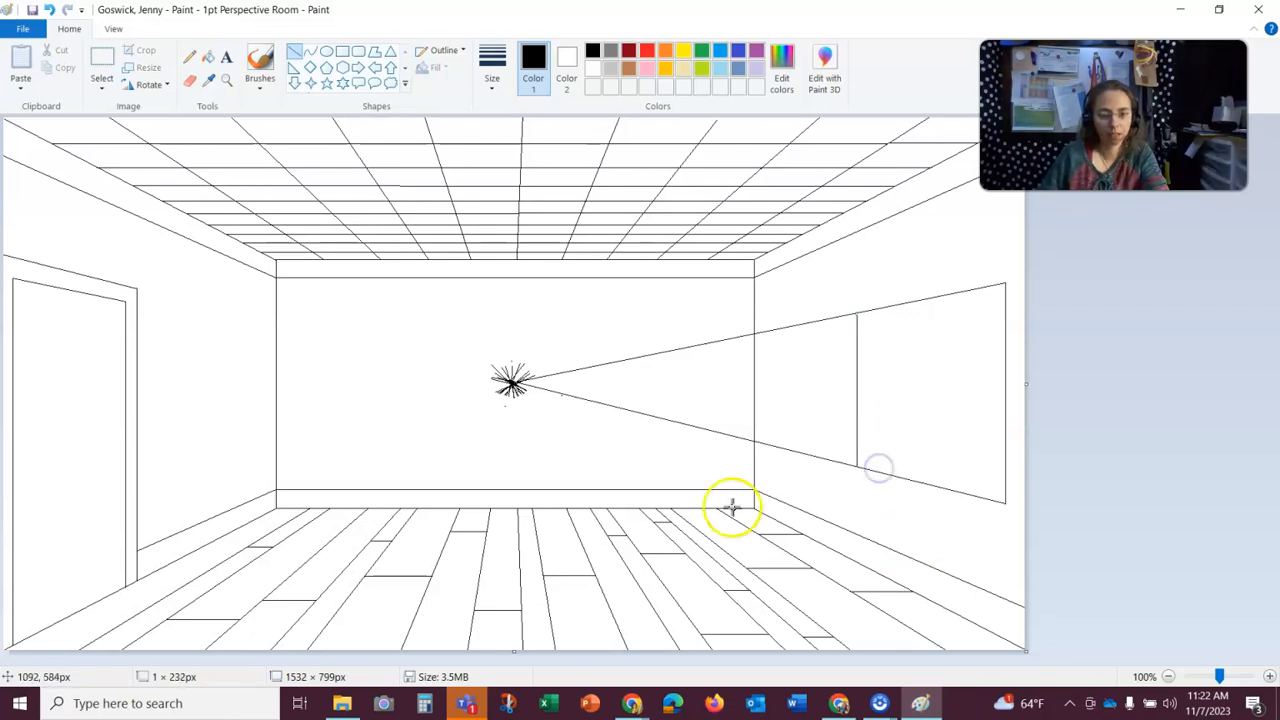
pyautogui.click(520, 357)
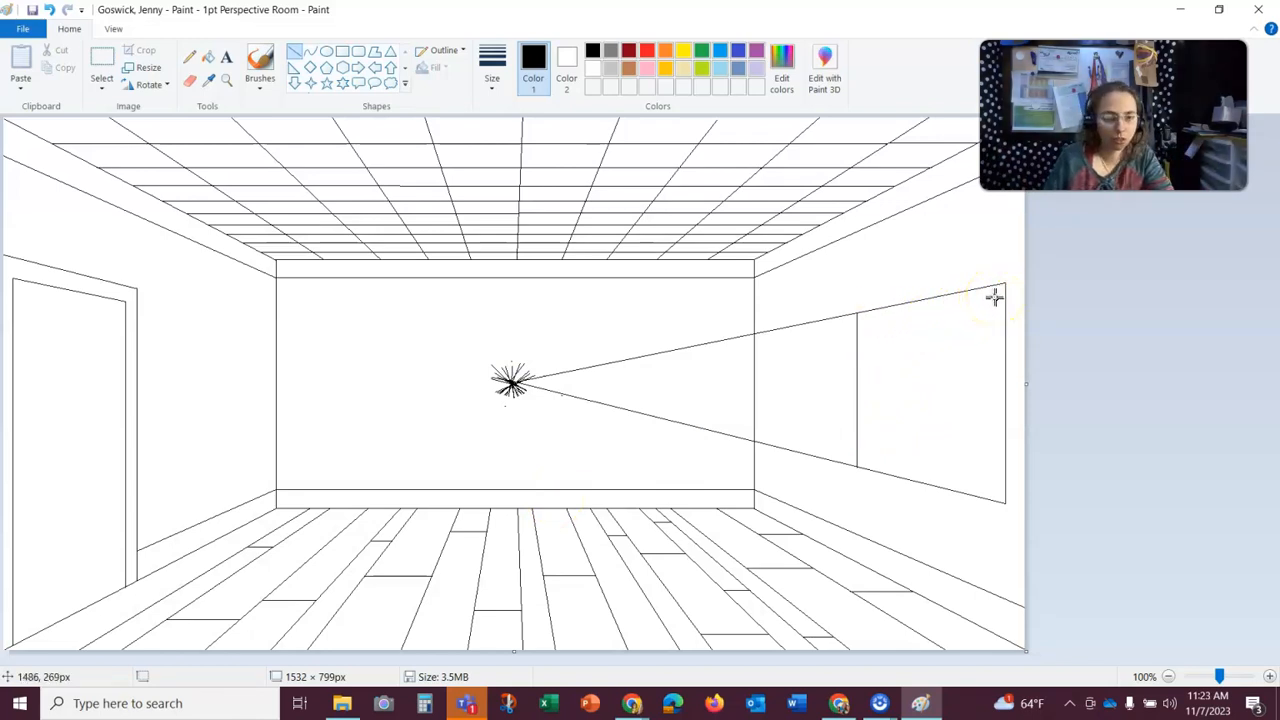
# - Draw the window frame's inner front vertical just inside the outer one and connect both its ends to the vanishing point
pyautogui.moveTo(994, 297); pyautogui.dragTo(1024, 489)
pyautogui.moveTo(512, 381); pyautogui.dragTo(994, 300)
pyautogui.click(541, 330)
pyautogui.moveTo(506, 371); pyautogui.dragTo(994, 488)
pyautogui.click(518, 367)
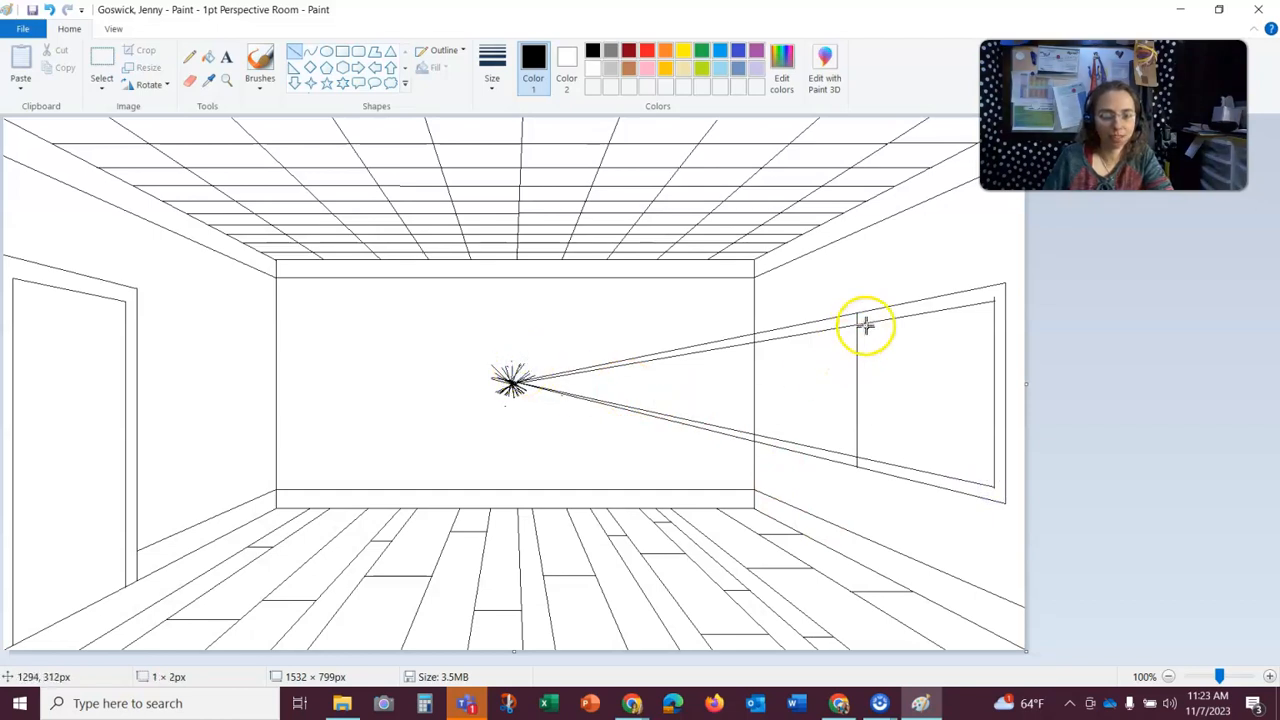
# - Draw the window frame's inner back vertical between the two inner guide lines, redrawing it slightly farther from the outer back edge
pyautogui.moveTo(860, 320); pyautogui.dragTo(890, 432)
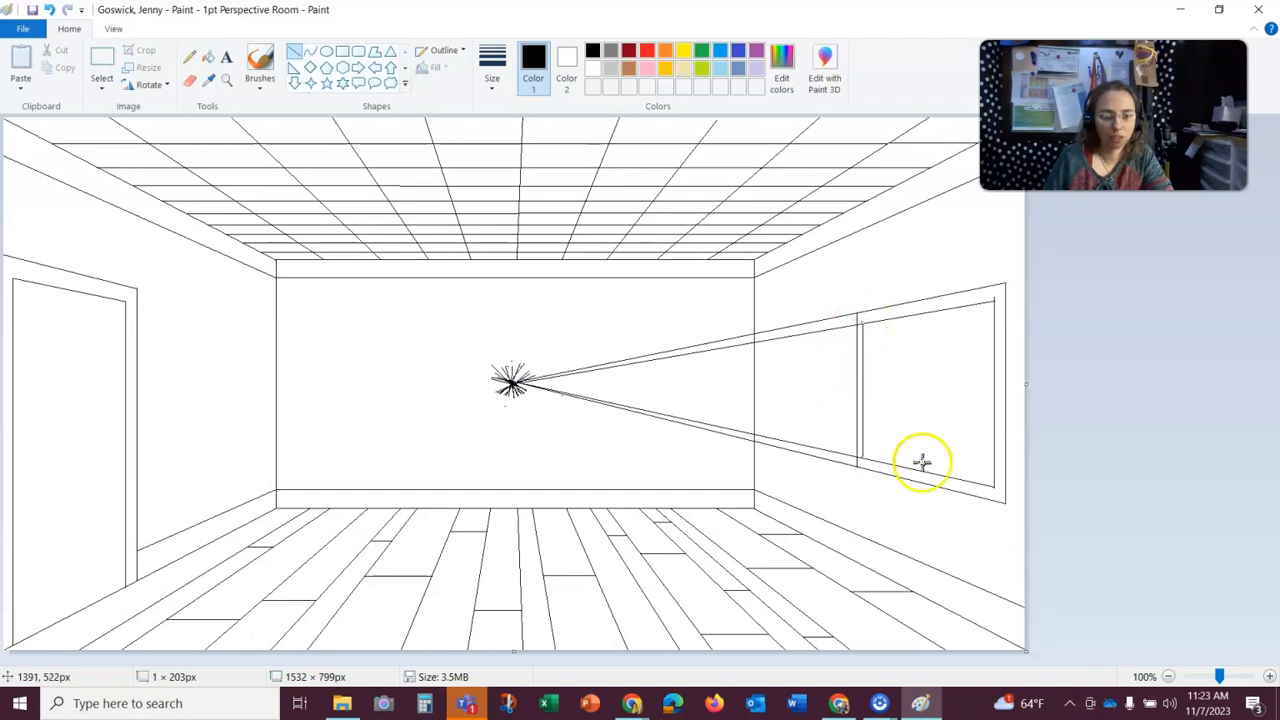
pyautogui.hotkey('ctrl', 'z')
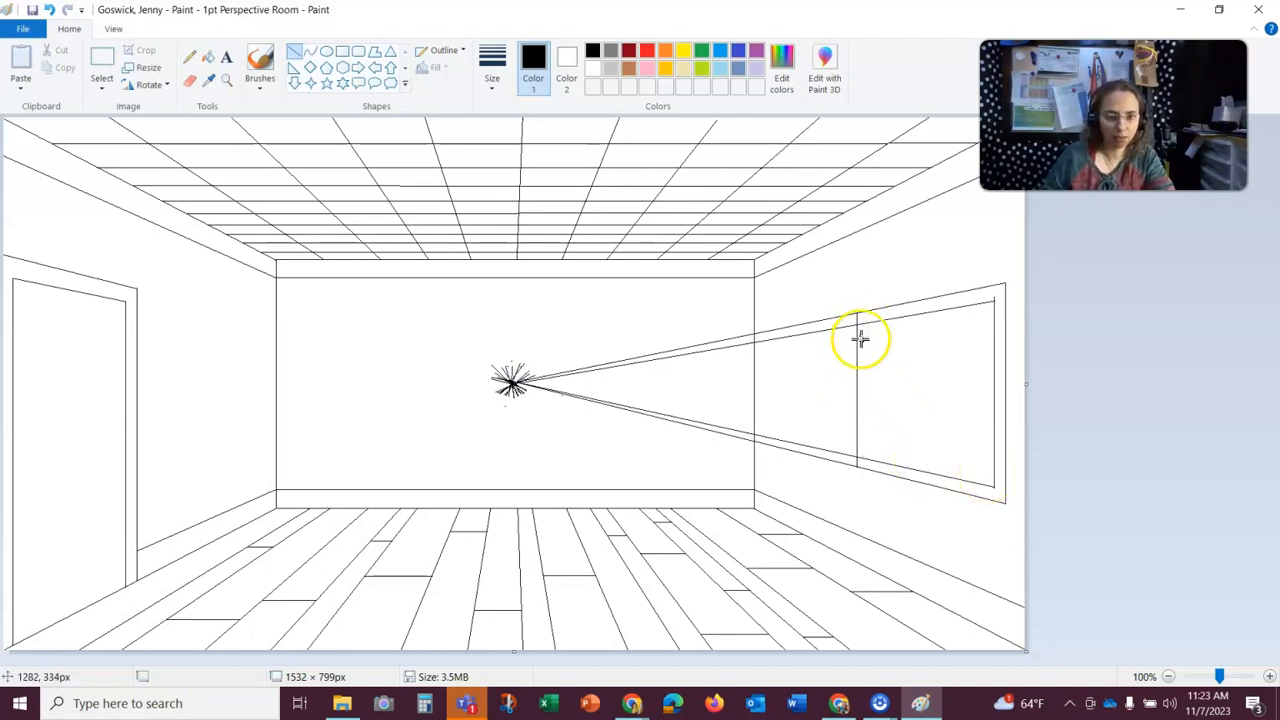
pyautogui.moveTo(868, 321); pyautogui.dragTo(888, 458)
pyautogui.click(512, 345)
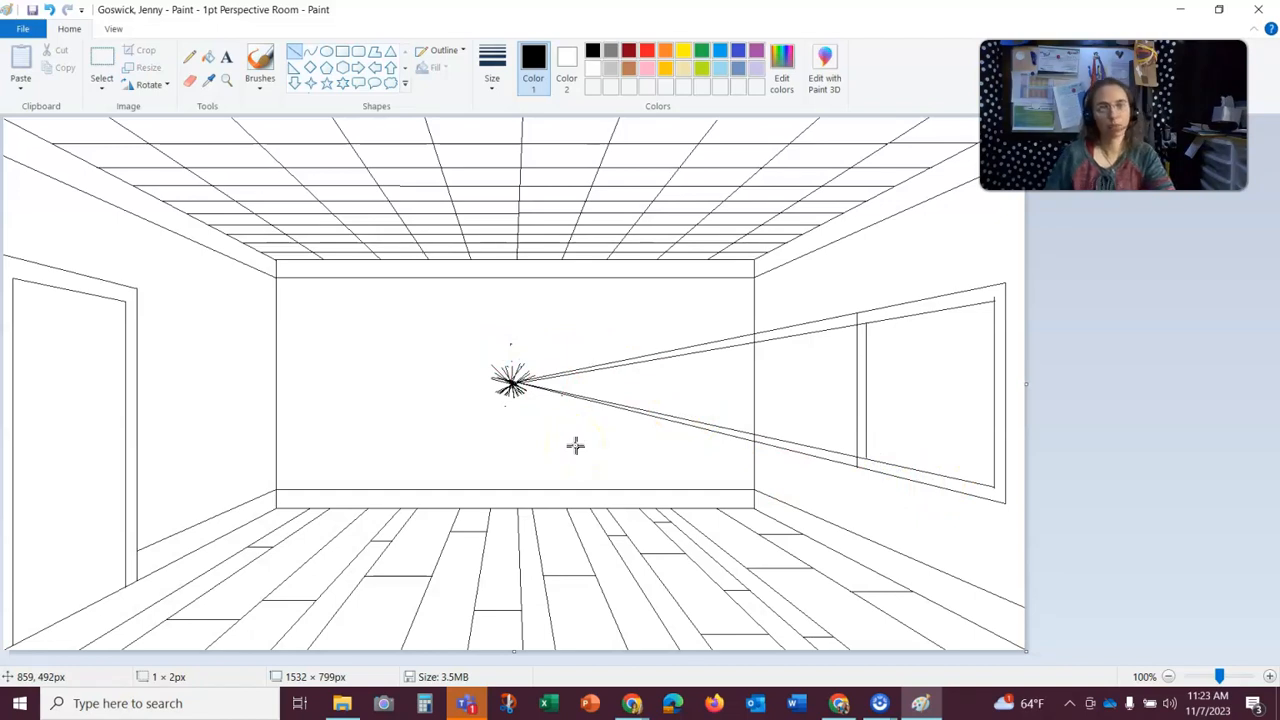
# - At 300% zoom, erase the overshoot at the window's inner upper front corner and the upper guide line inside the frame's back thickness
pyautogui.click(226, 80)
pyautogui.click(887, 381)
pyautogui.click(1062, 356)
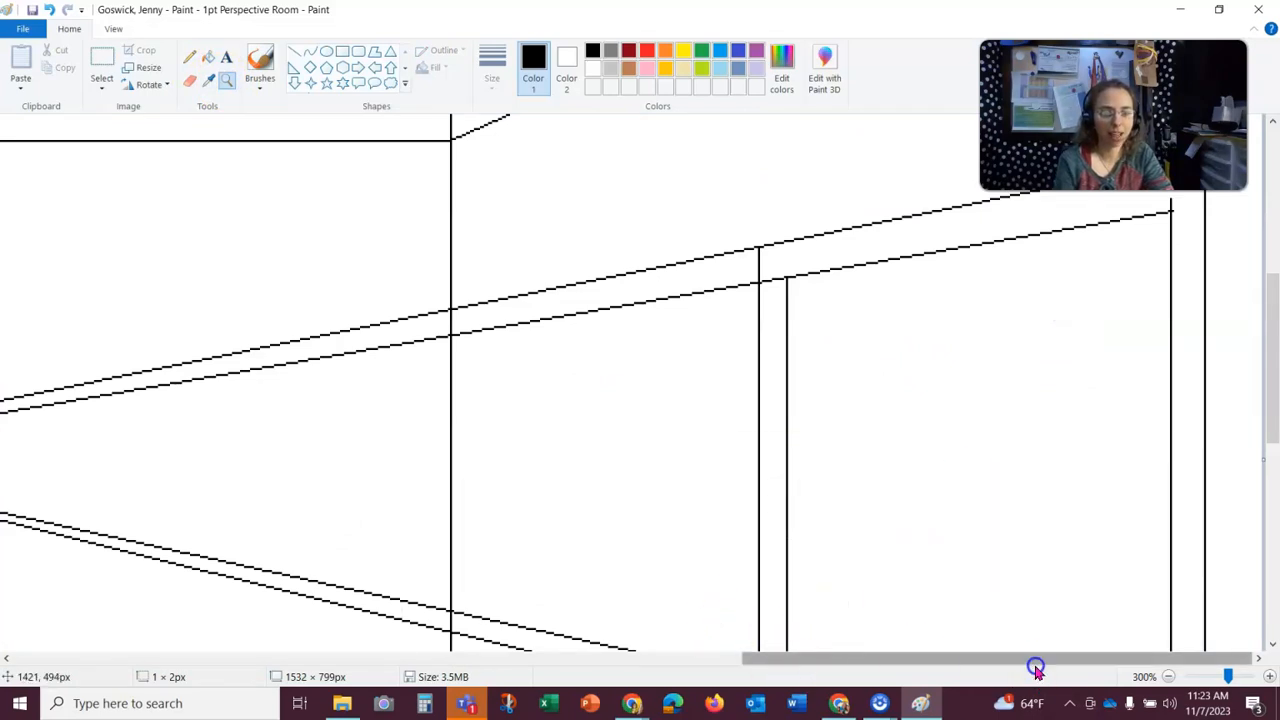
pyautogui.click(191, 82)
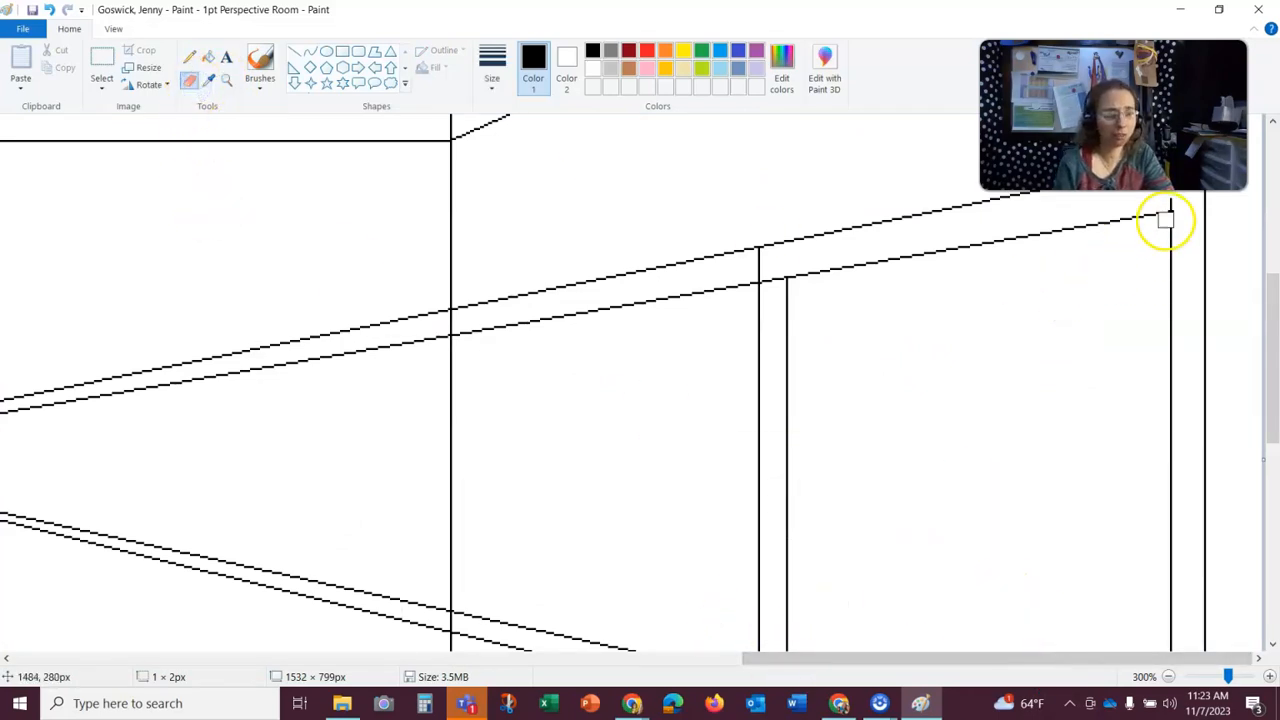
pyautogui.click(1173, 202)
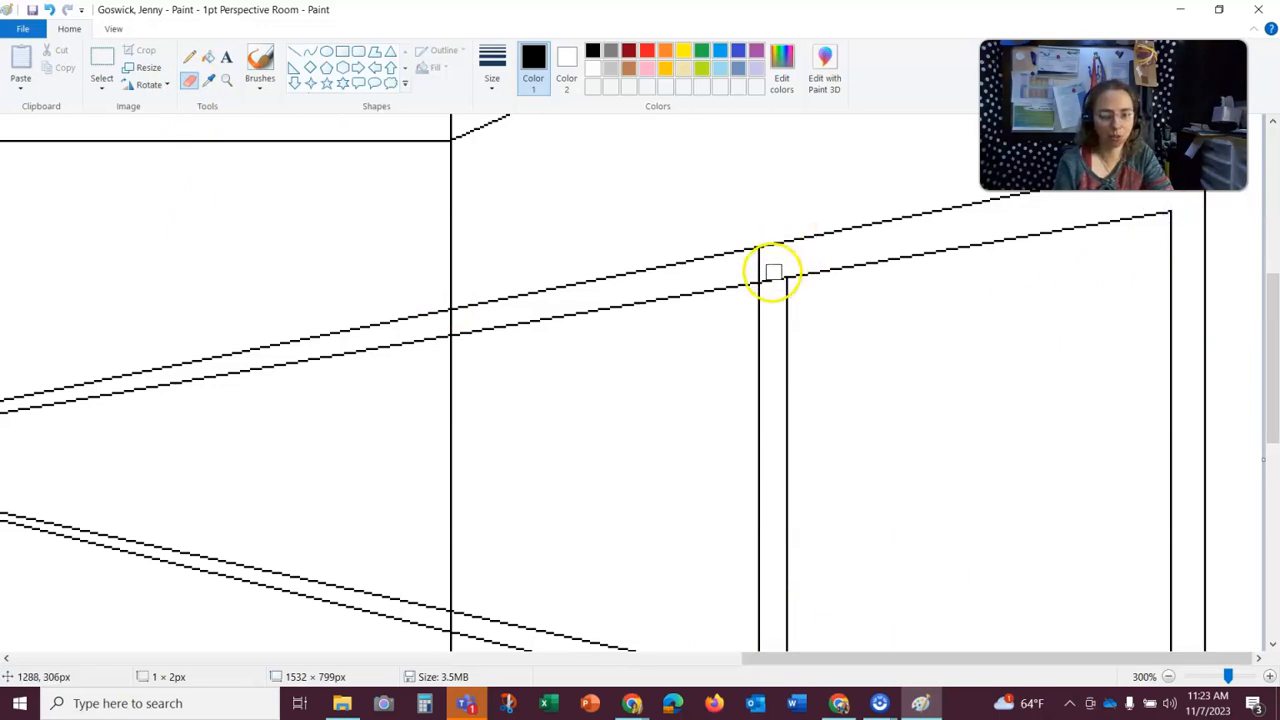
pyautogui.moveTo(779, 278); pyautogui.dragTo(768, 282)
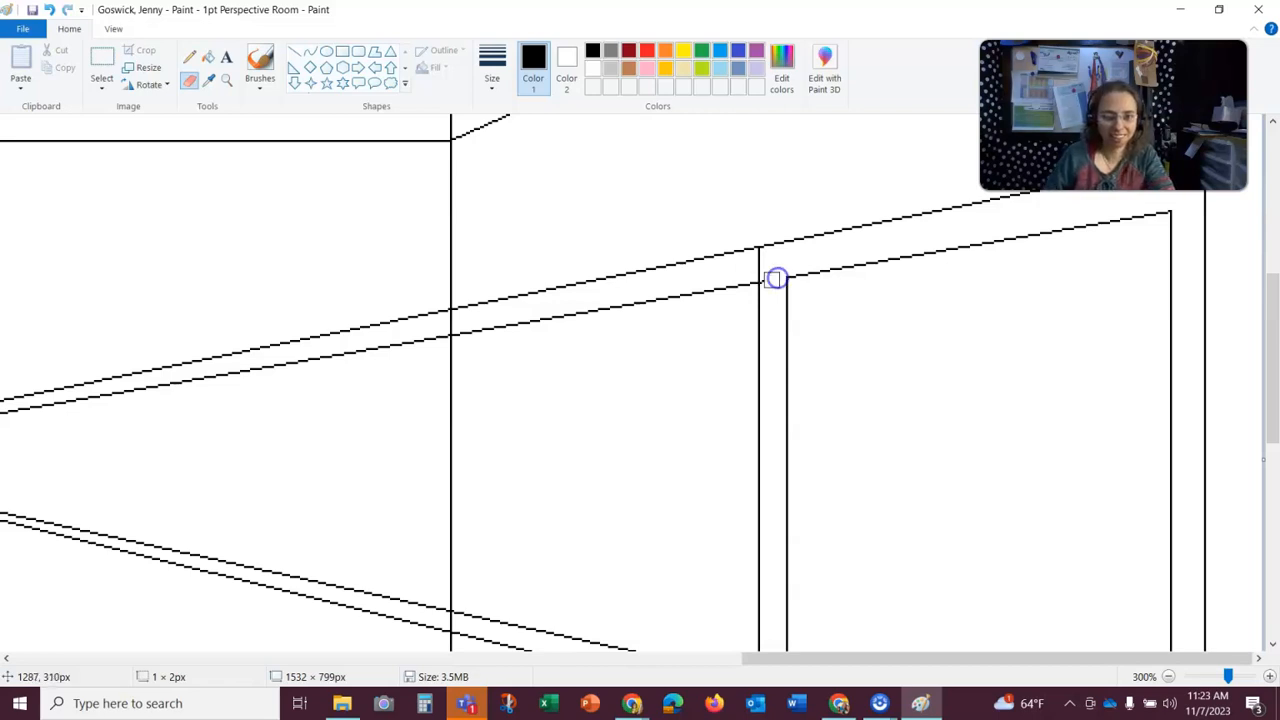
# - Erase both upper window guide lines across the right wall and the back wall, keeping the room's corner line intact
pyautogui.moveTo(768, 281)
pyautogui.mouseDown()
pyautogui.moveTo(676, 305)
pyautogui.moveTo(726, 280)
pyautogui.moveTo(715, 281)
pyautogui.moveTo(749, 247)
pyautogui.moveTo(577, 280)
pyautogui.mouseUp()
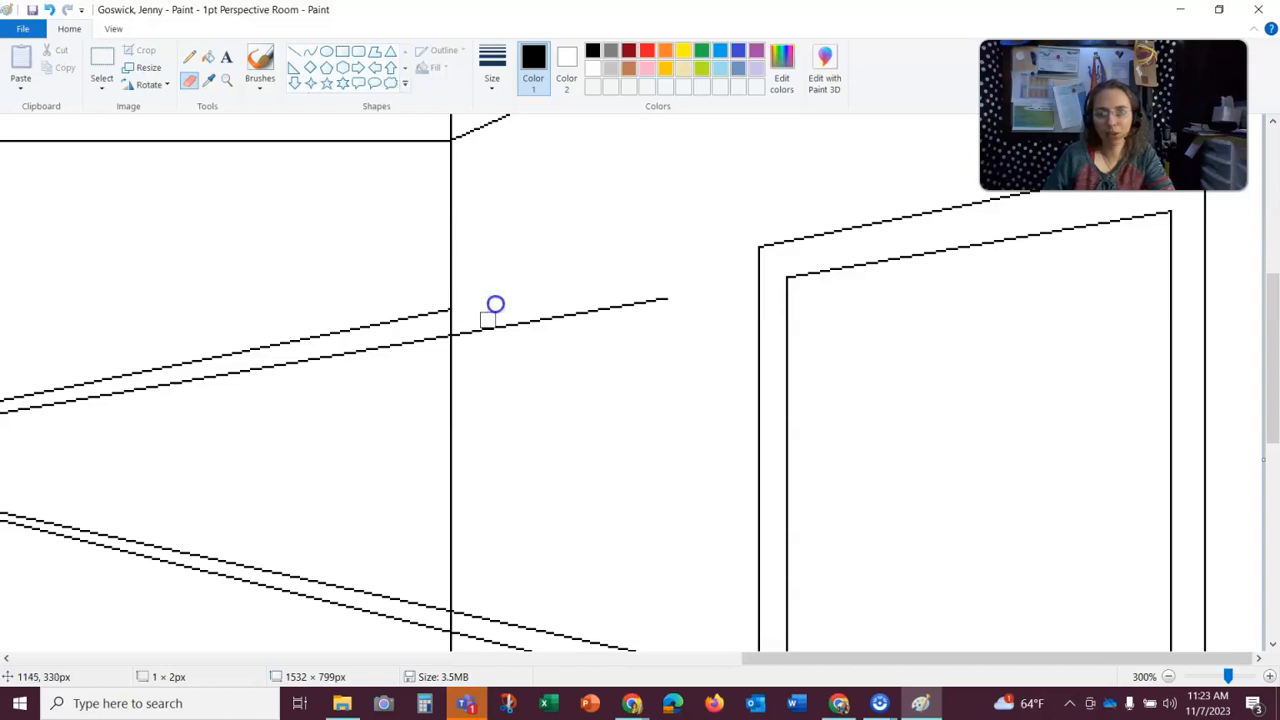
pyautogui.moveTo(458, 330); pyautogui.dragTo(677, 297)
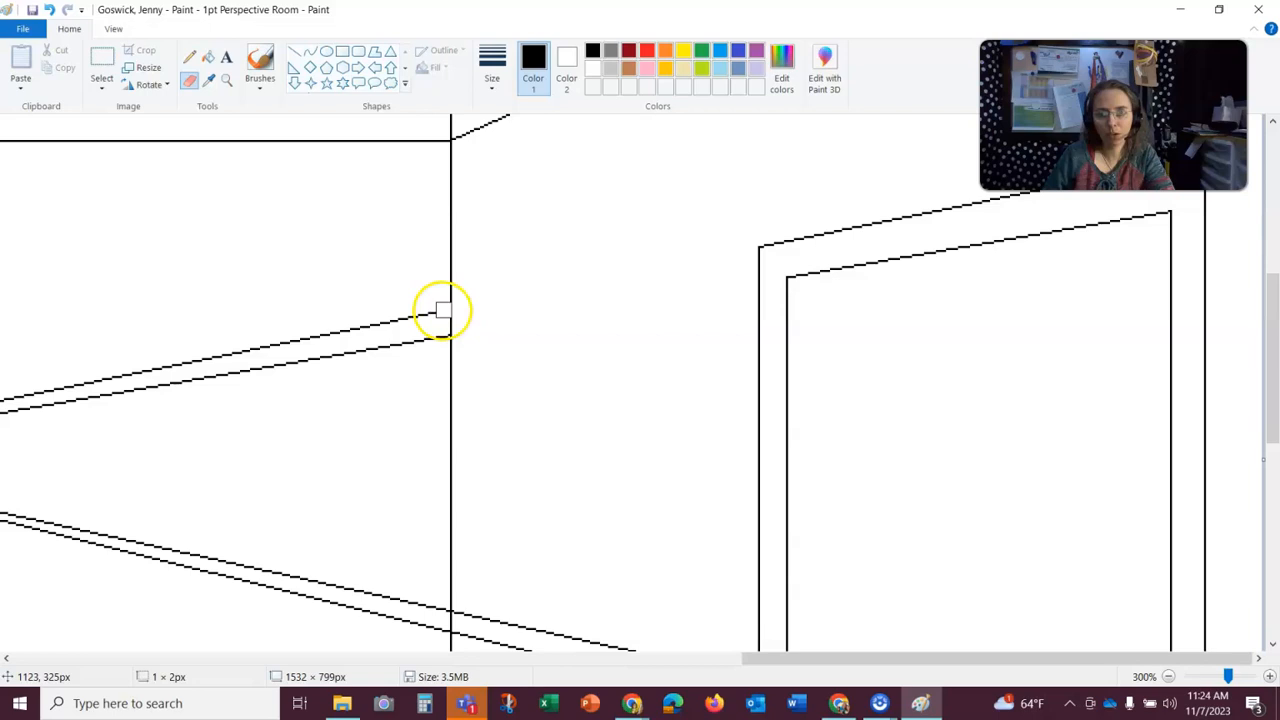
pyautogui.hotkey('ctrl', 'z')
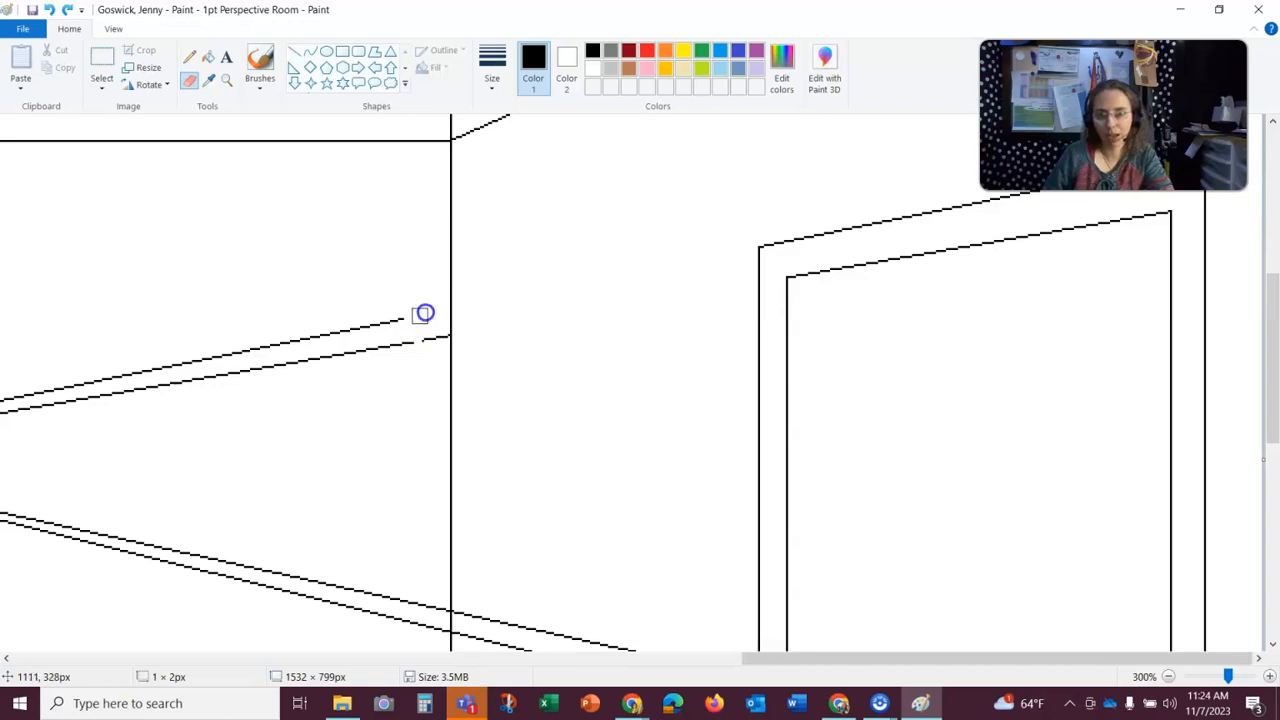
pyautogui.moveTo(301, 358)
pyautogui.mouseDown()
pyautogui.moveTo(124, 398)
pyautogui.moveTo(5, 399)
pyautogui.moveTo(232, 344)
pyautogui.mouseUp()
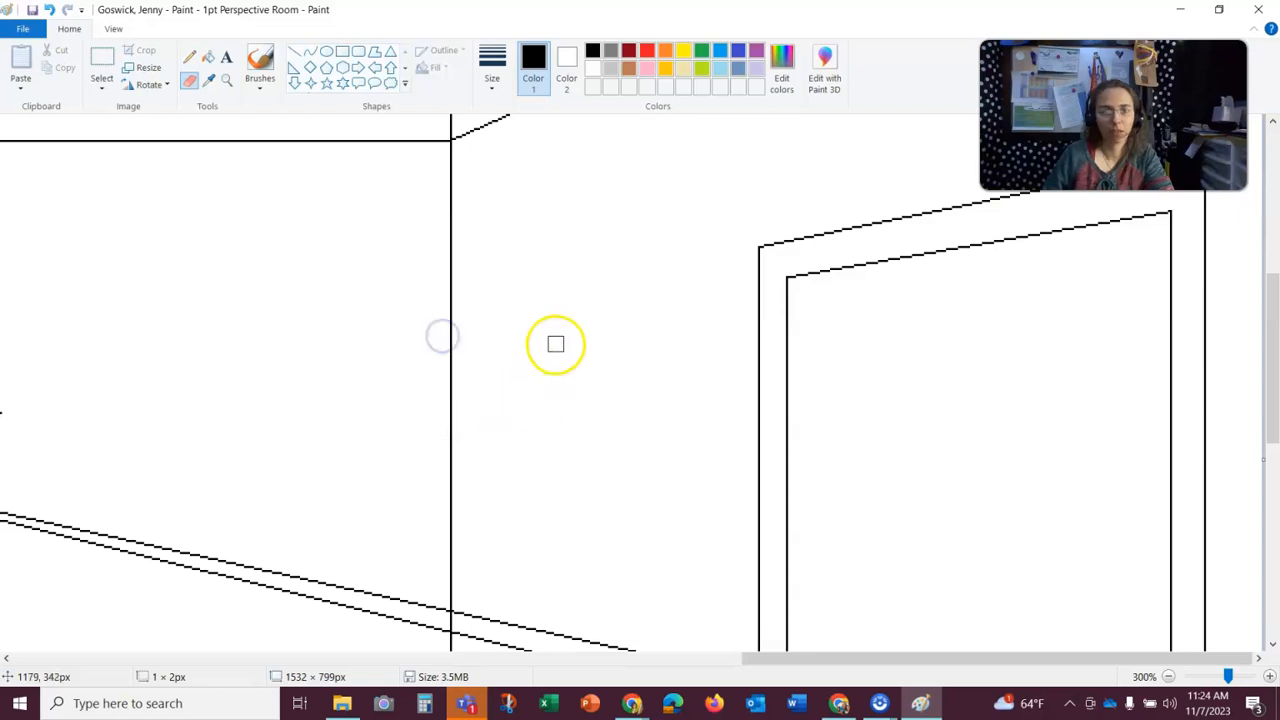
# - Erase both lower guide lines on the right wall behind the window and clean up the frame's lower corners
pyautogui.scroll(-5, 554, 343)
pyautogui.moveTo(554, 343)
pyautogui.mouseDown()
pyautogui.moveTo(457, 346)
pyautogui.moveTo(526, 351)
pyautogui.moveTo(651, 392)
pyautogui.mouseUp()
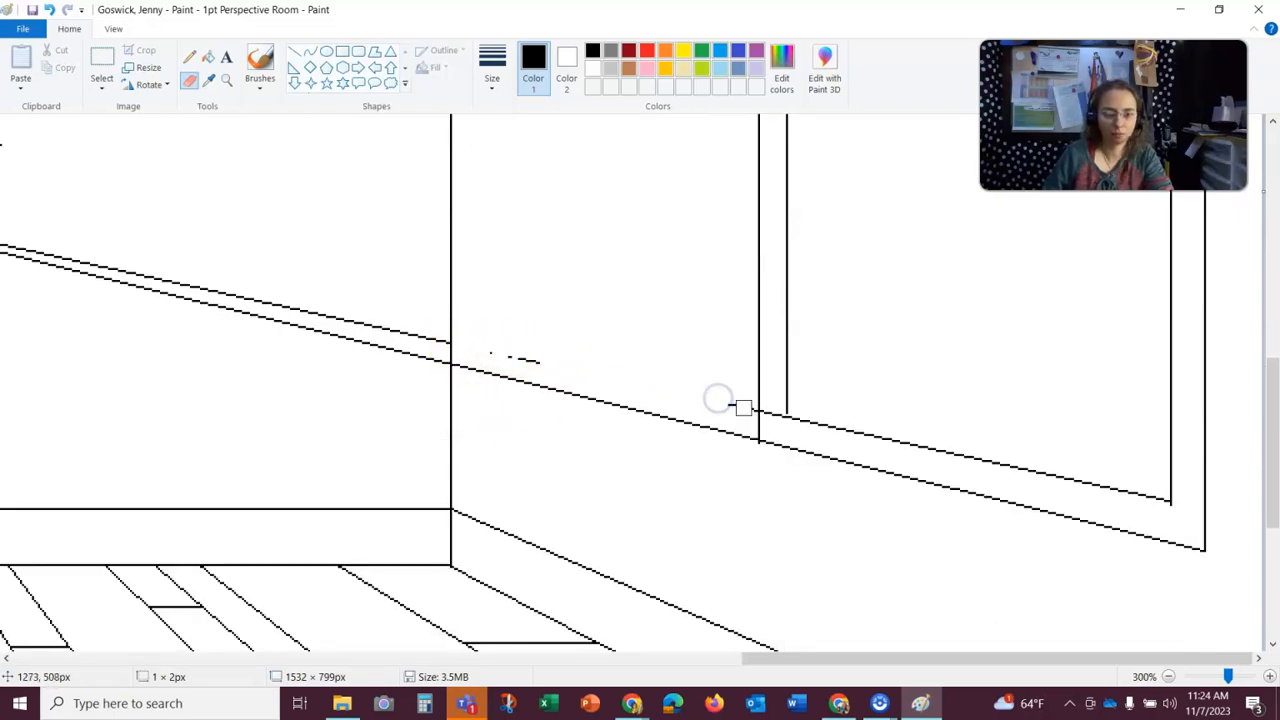
pyautogui.moveTo(730, 402)
pyautogui.mouseDown()
pyautogui.moveTo(514, 355)
pyautogui.moveTo(594, 397)
pyautogui.moveTo(695, 418)
pyautogui.moveTo(748, 460)
pyautogui.moveTo(754, 448)
pyautogui.moveTo(749, 477)
pyautogui.moveTo(767, 472)
pyautogui.mouseUp()
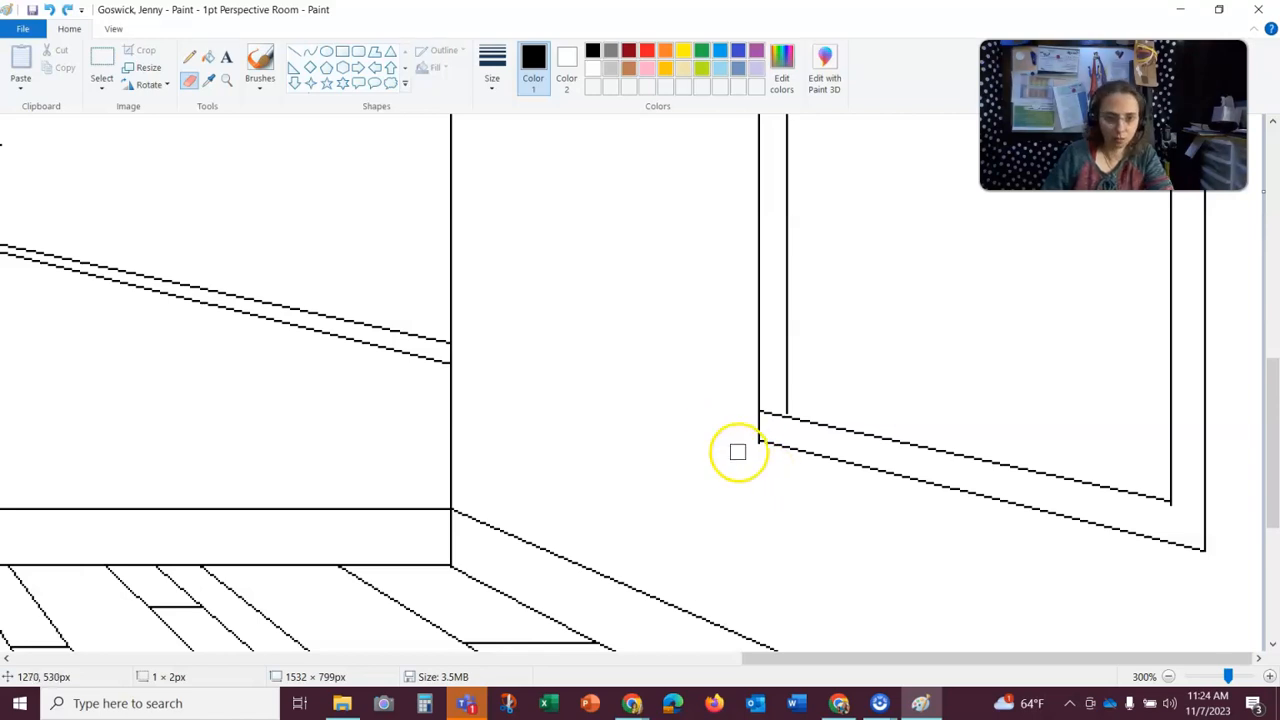
pyautogui.moveTo(751, 447)
pyautogui.mouseDown()
pyautogui.moveTo(779, 421)
pyautogui.moveTo(767, 409)
pyautogui.moveTo(787, 451)
pyautogui.moveTo(790, 420)
pyautogui.mouseUp()
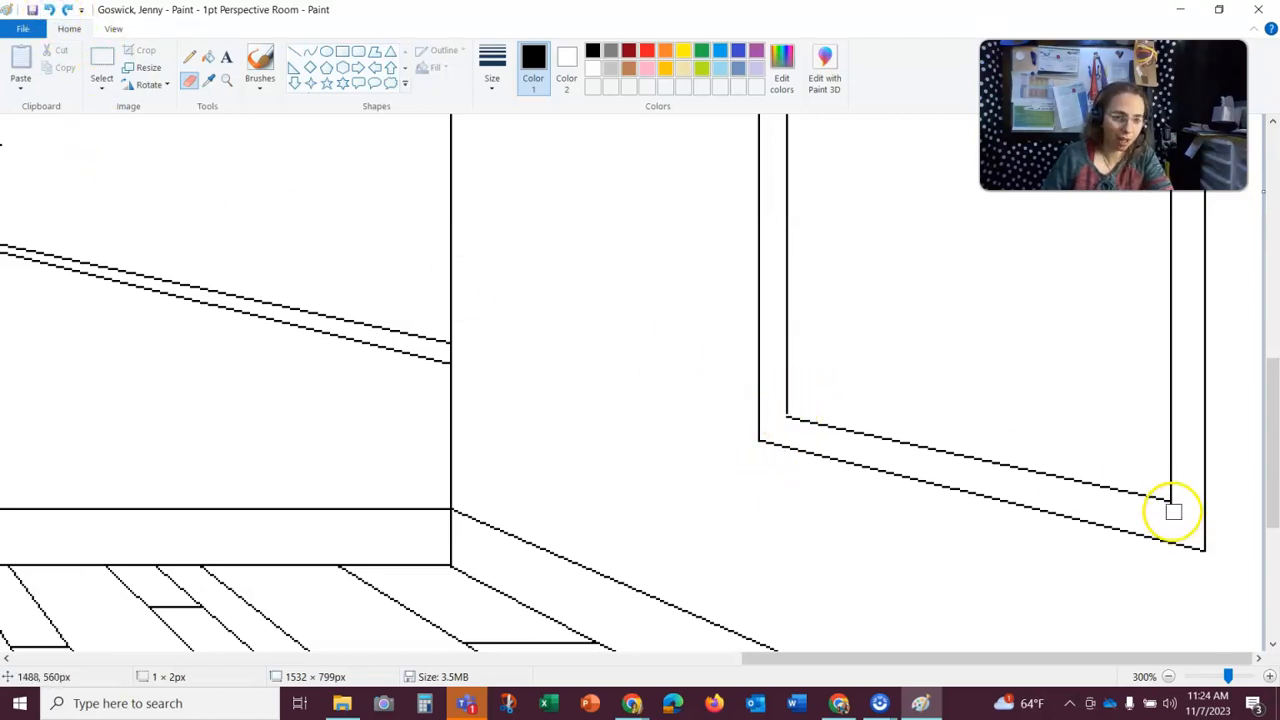
# - Erase both lower window guide lines on the back wall from the room's corner toward the vanishing point
pyautogui.scroll(5, 1197, 494)
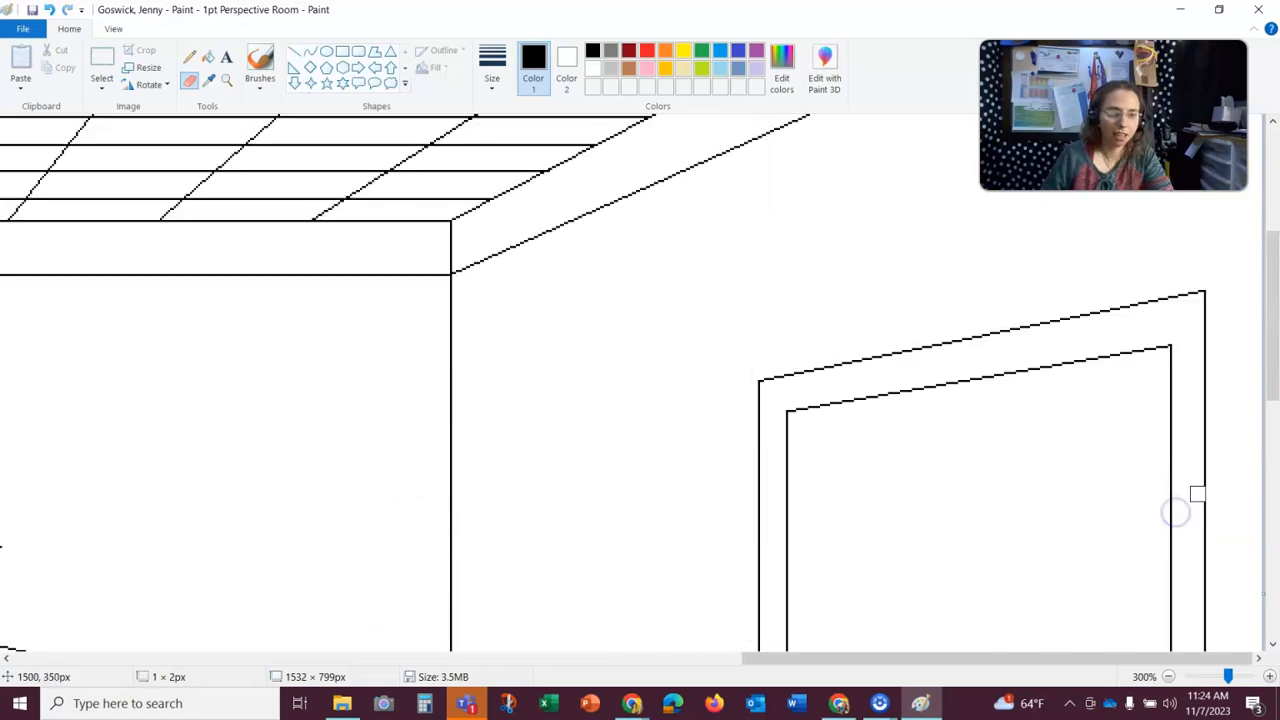
pyautogui.scroll(-5, 1197, 494)
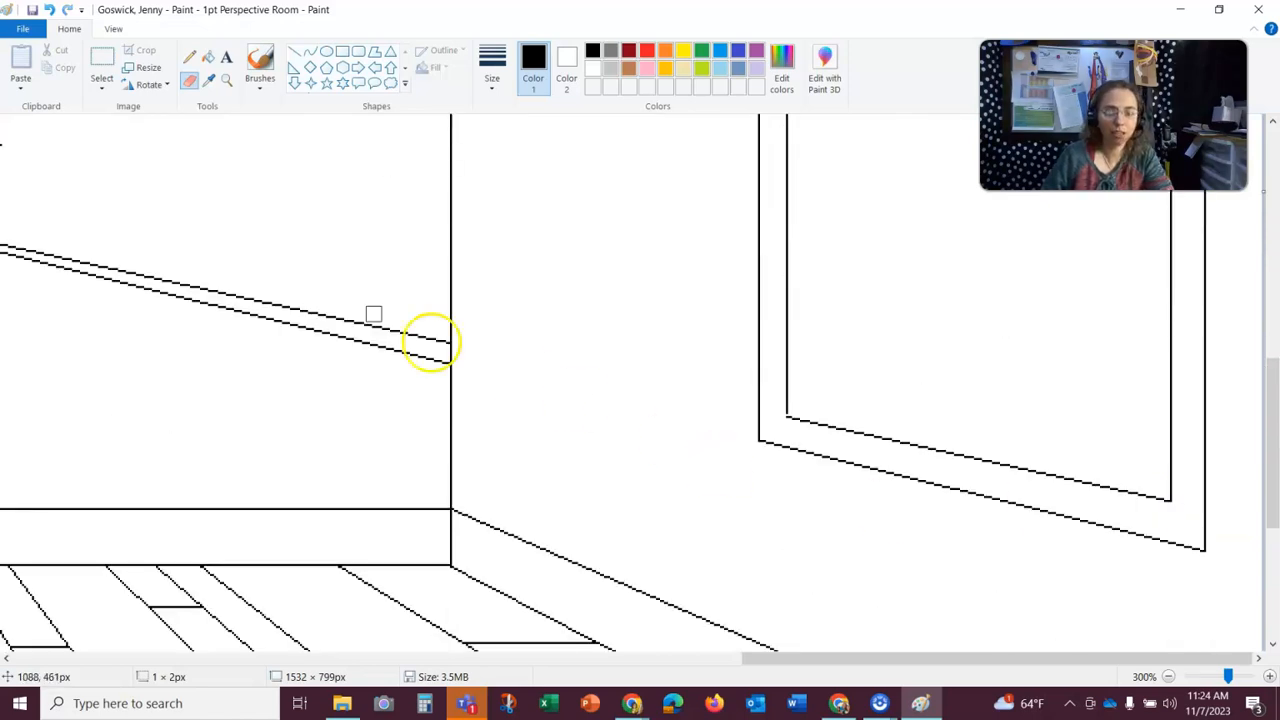
pyautogui.moveTo(441, 341)
pyautogui.mouseDown()
pyautogui.moveTo(341, 305)
pyautogui.moveTo(22, 257)
pyautogui.mouseUp()
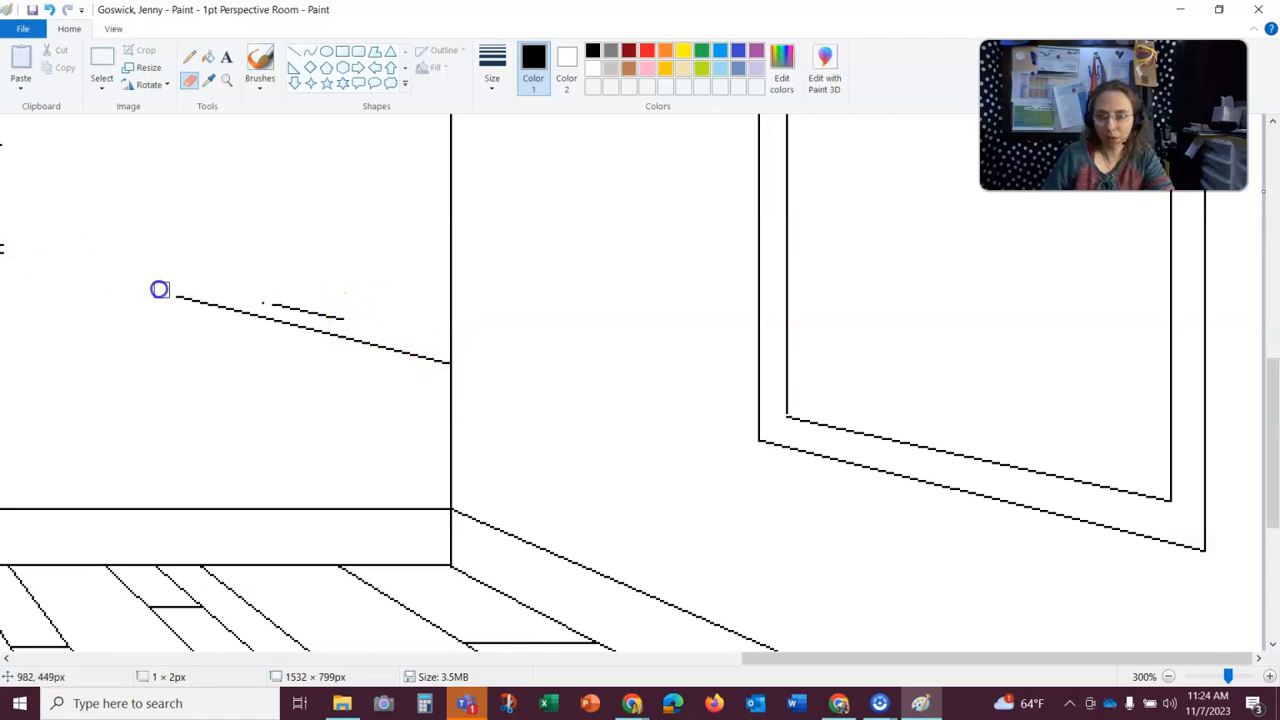
pyautogui.moveTo(429, 368)
pyautogui.mouseDown()
pyautogui.moveTo(314, 296)
pyautogui.moveTo(254, 299)
pyautogui.moveTo(343, 321)
pyautogui.moveTo(227, 306)
pyautogui.moveTo(171, 280)
pyautogui.mouseUp()
# - Close the gap at the window's inner lower back corner with the Pencil and return the zoom to 100%
pyautogui.click(190, 58)
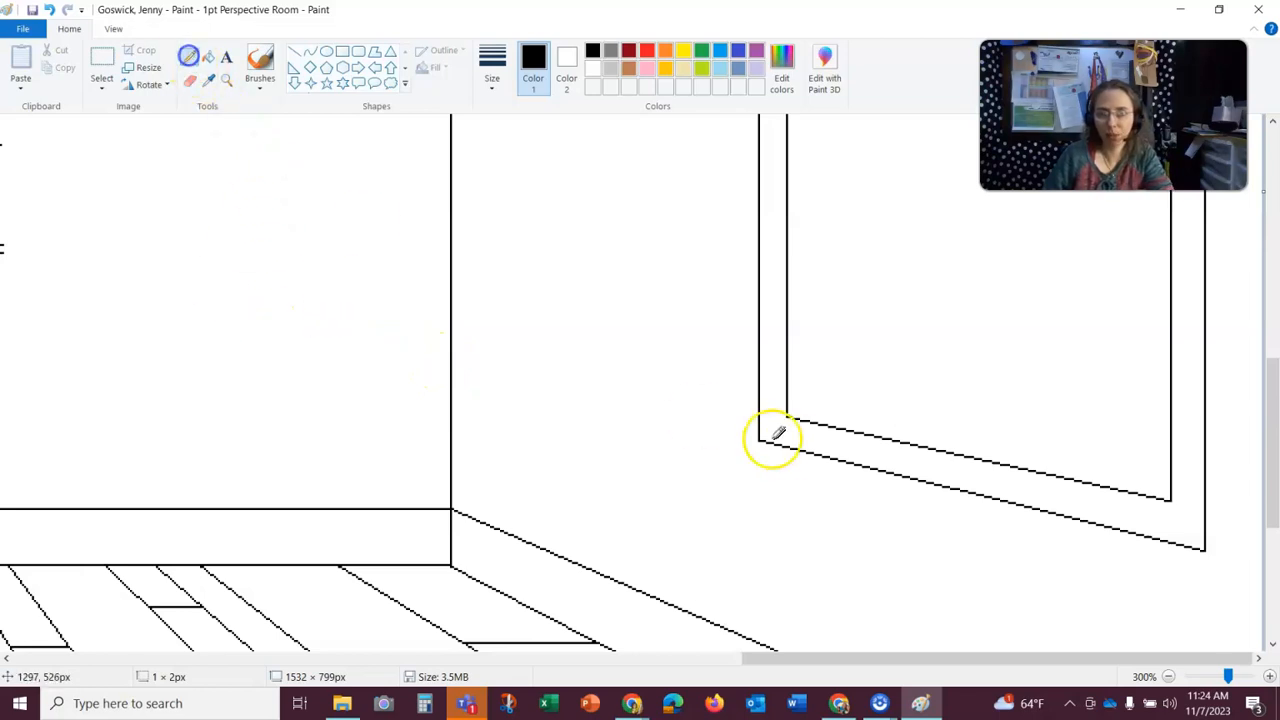
pyautogui.click(786, 412)
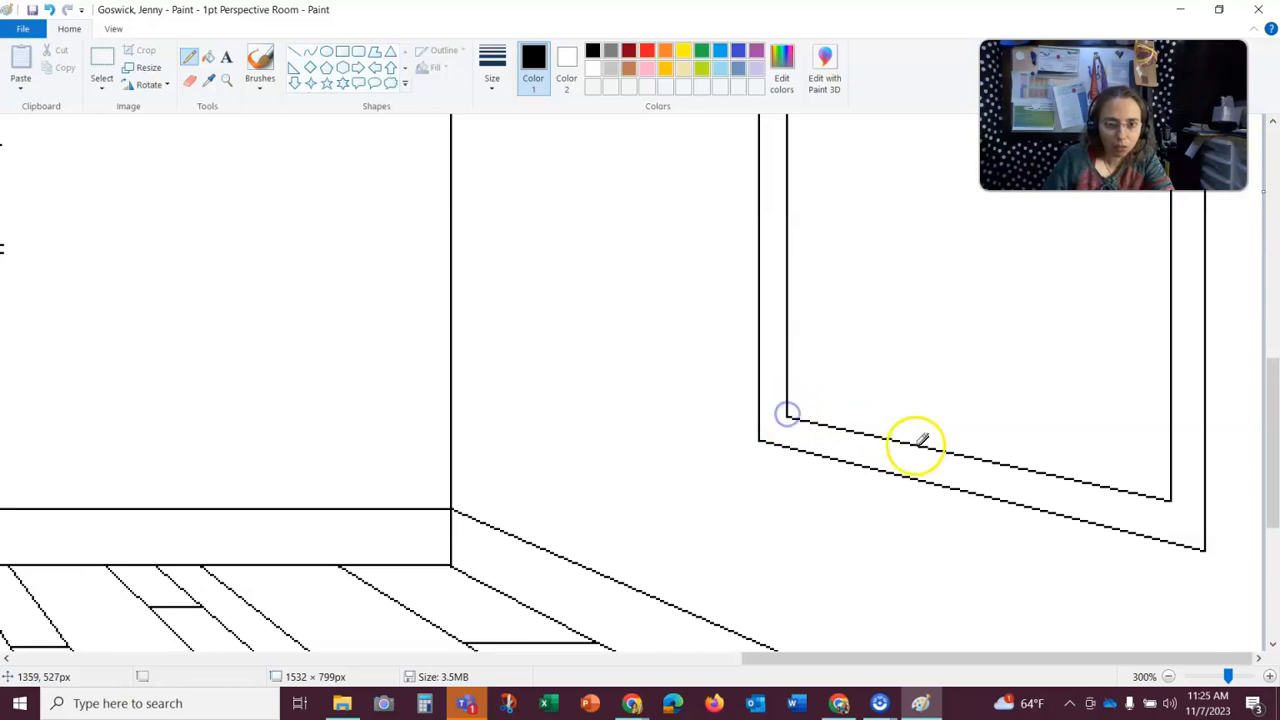
pyautogui.scroll(4, 752, 586)
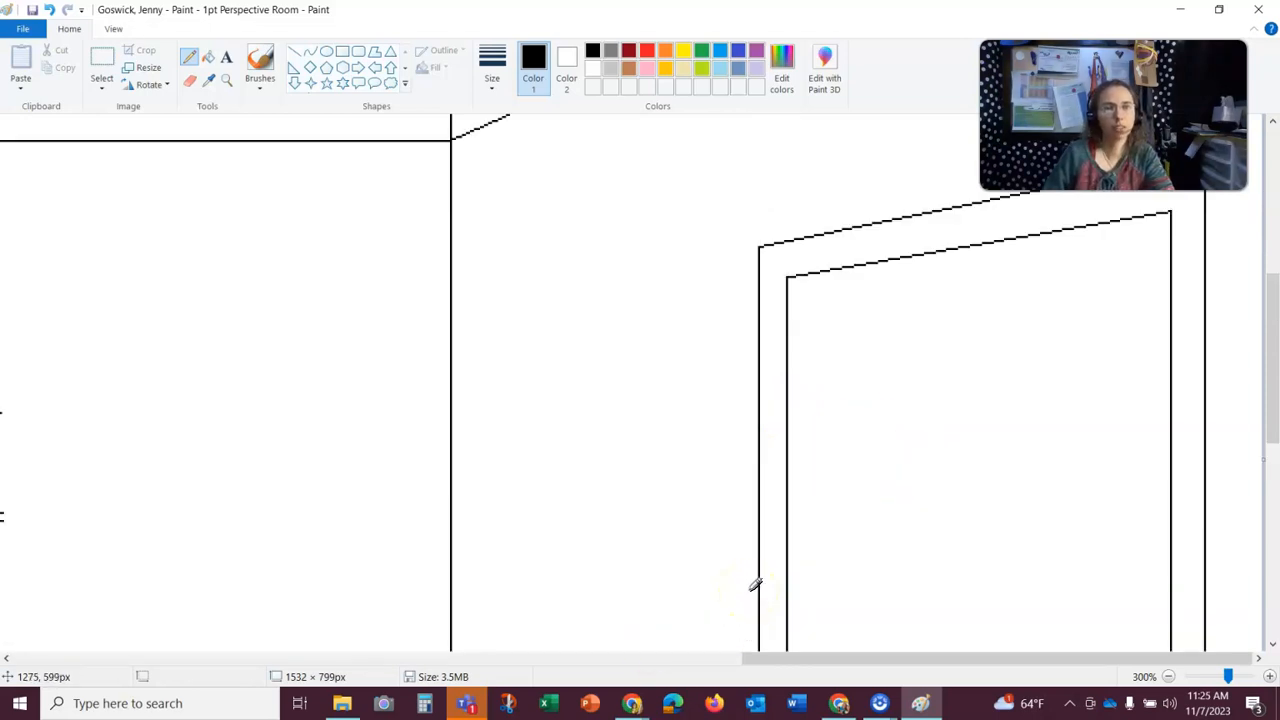
pyautogui.scroll(3, 754, 586)
pyautogui.scroll(-7, 754, 586)
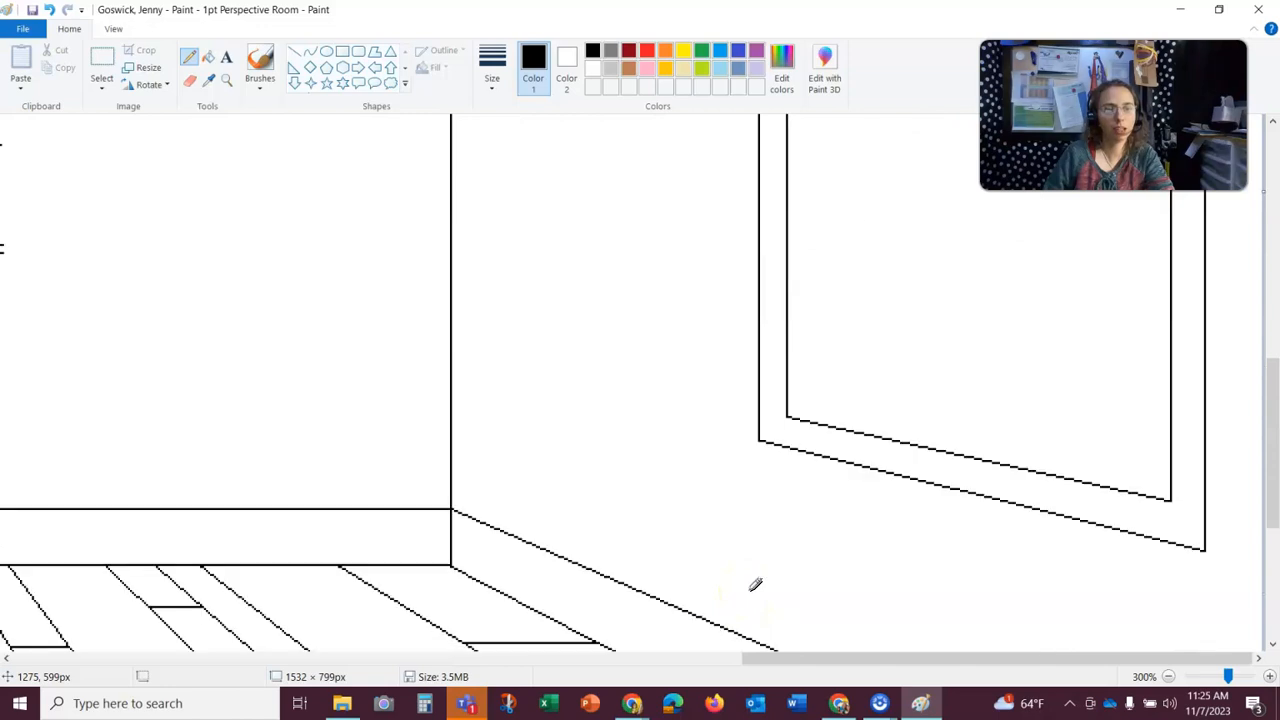
pyautogui.click(1168, 677)
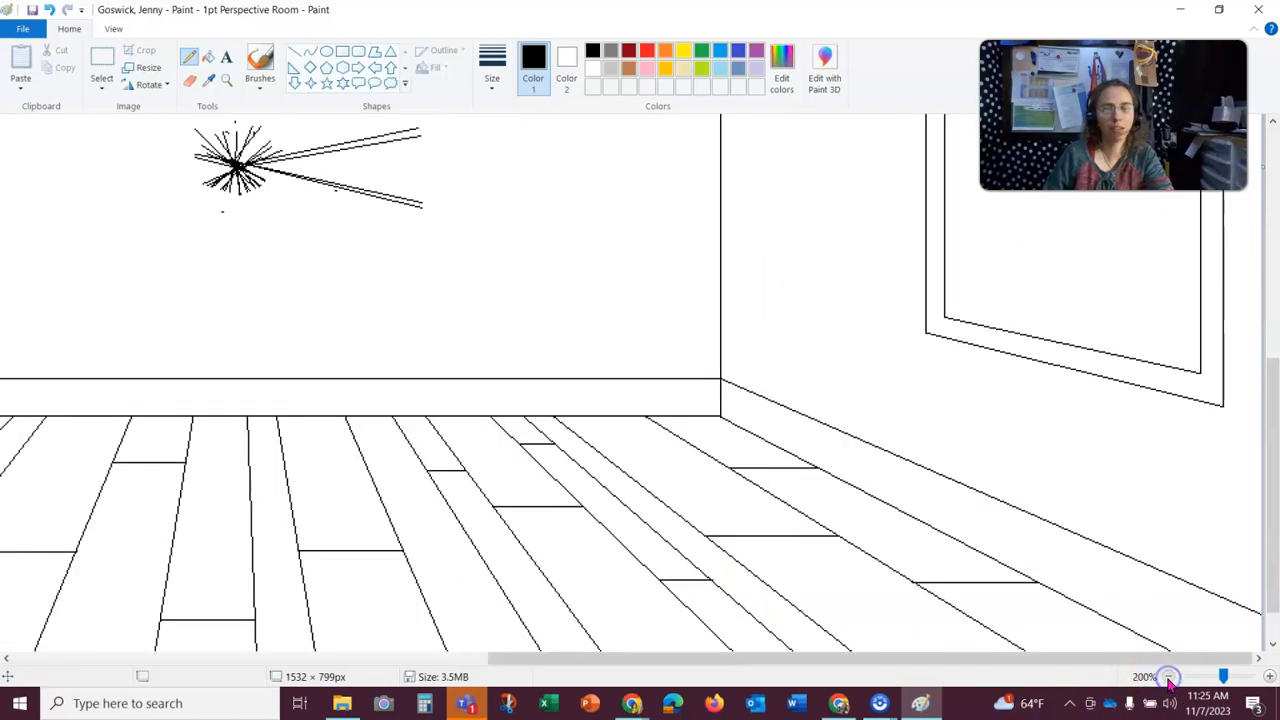
pyautogui.click(1168, 677)
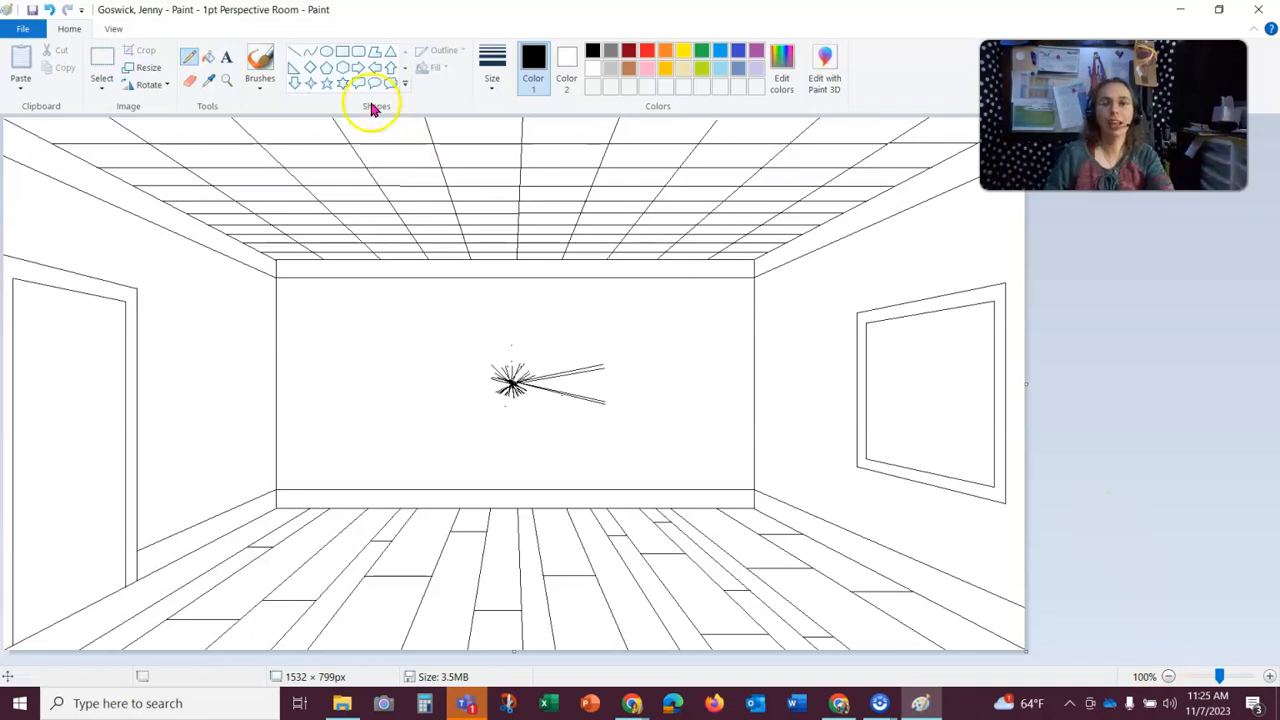
pyautogui.click(295, 55)
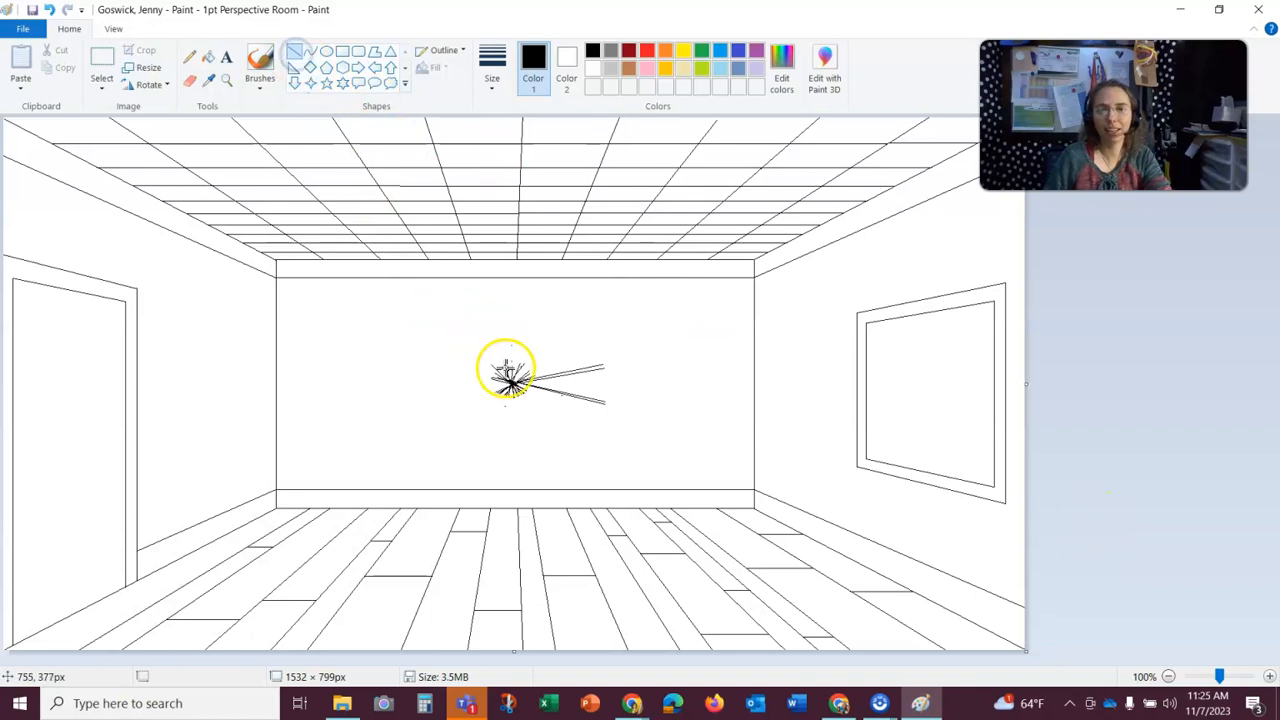
pyautogui.moveTo(510, 381)
pyautogui.mouseDown()
pyautogui.moveTo(1009, 363)
pyautogui.moveTo(995, 366)
pyautogui.mouseUp()
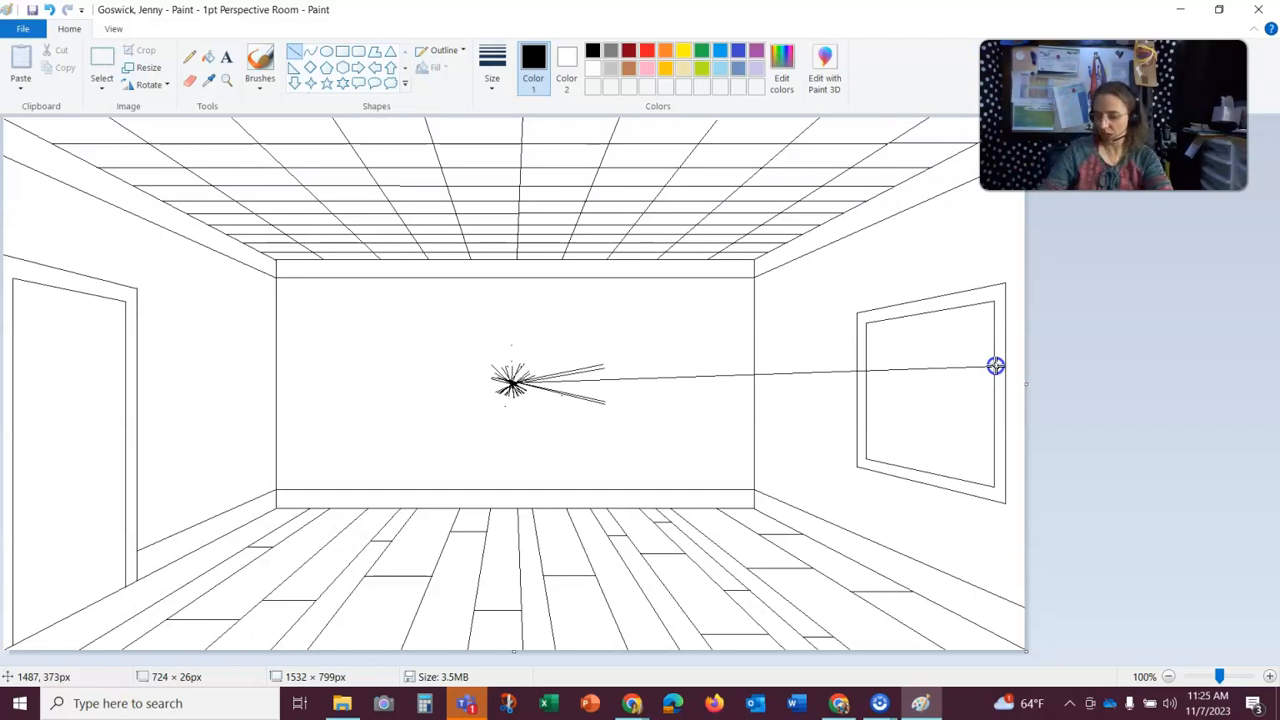
pyautogui.moveTo(995, 366)
pyautogui.mouseDown()
pyautogui.moveTo(1000, 396)
pyautogui.moveTo(751, 409)
pyautogui.moveTo(558, 384)
pyautogui.mouseUp()
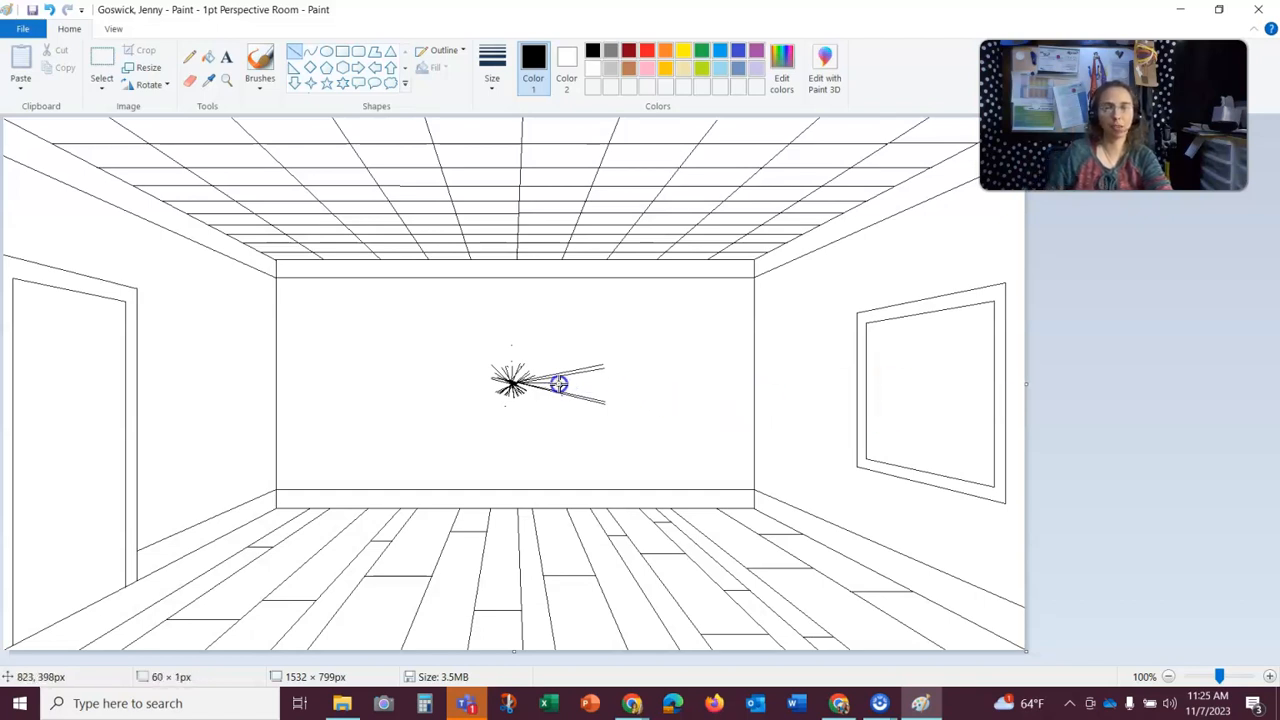
pyautogui.click(542, 422)
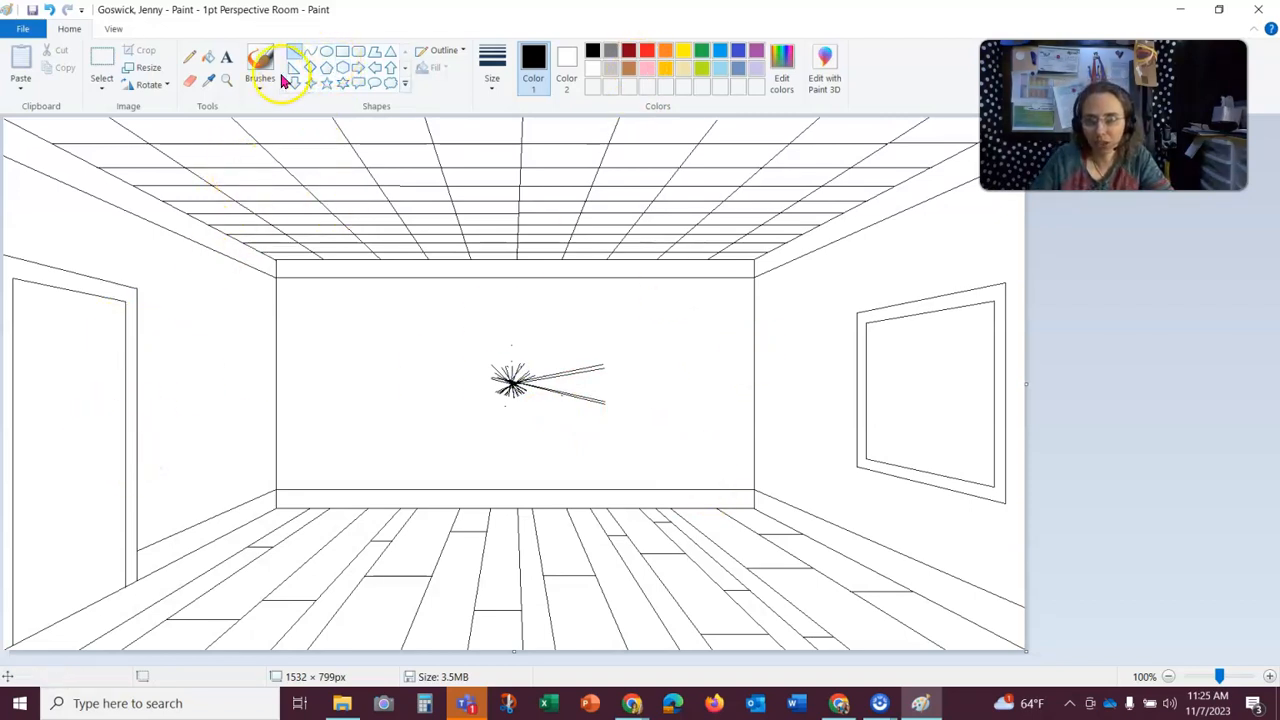
# - Draw a small horizontal oval doorknob with the Ellipse shape, inside the door near its edge closest to the back wall
pyautogui.click(228, 81)
pyautogui.click(119, 374)
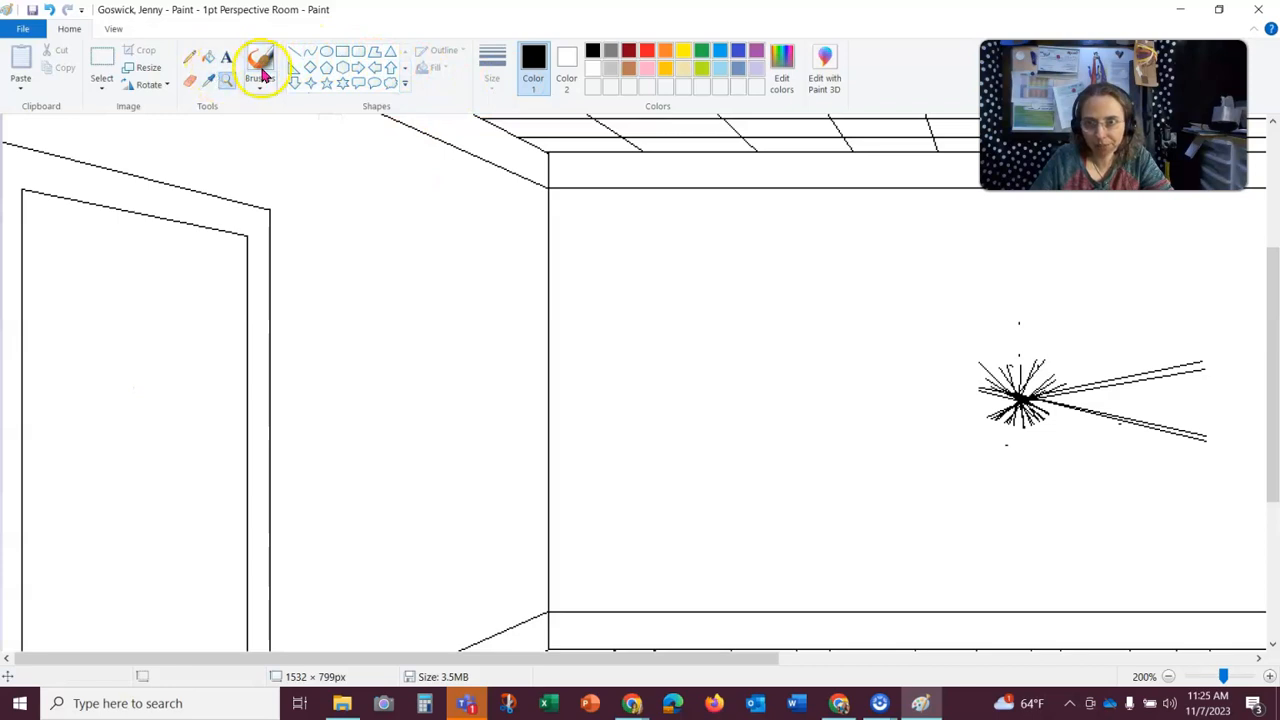
pyautogui.click(326, 53)
pyautogui.moveTo(223, 483); pyautogui.dragTo(223, 488)
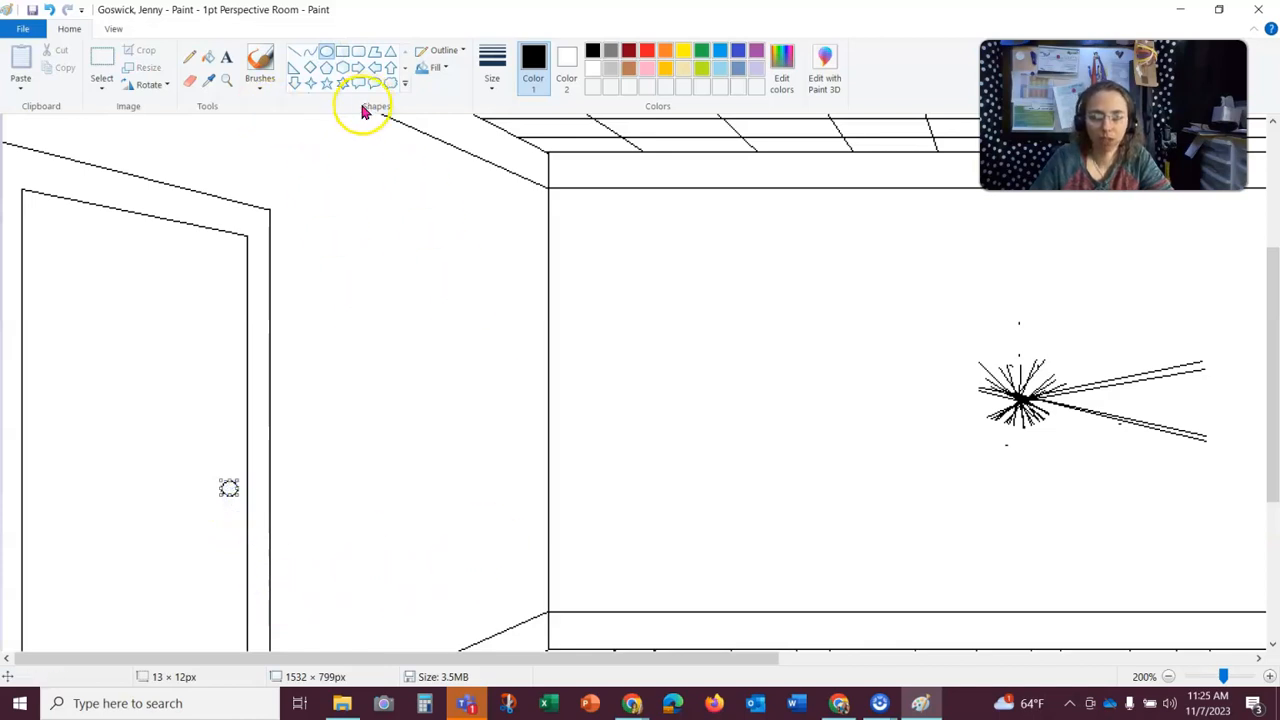
pyautogui.click(50, 14)
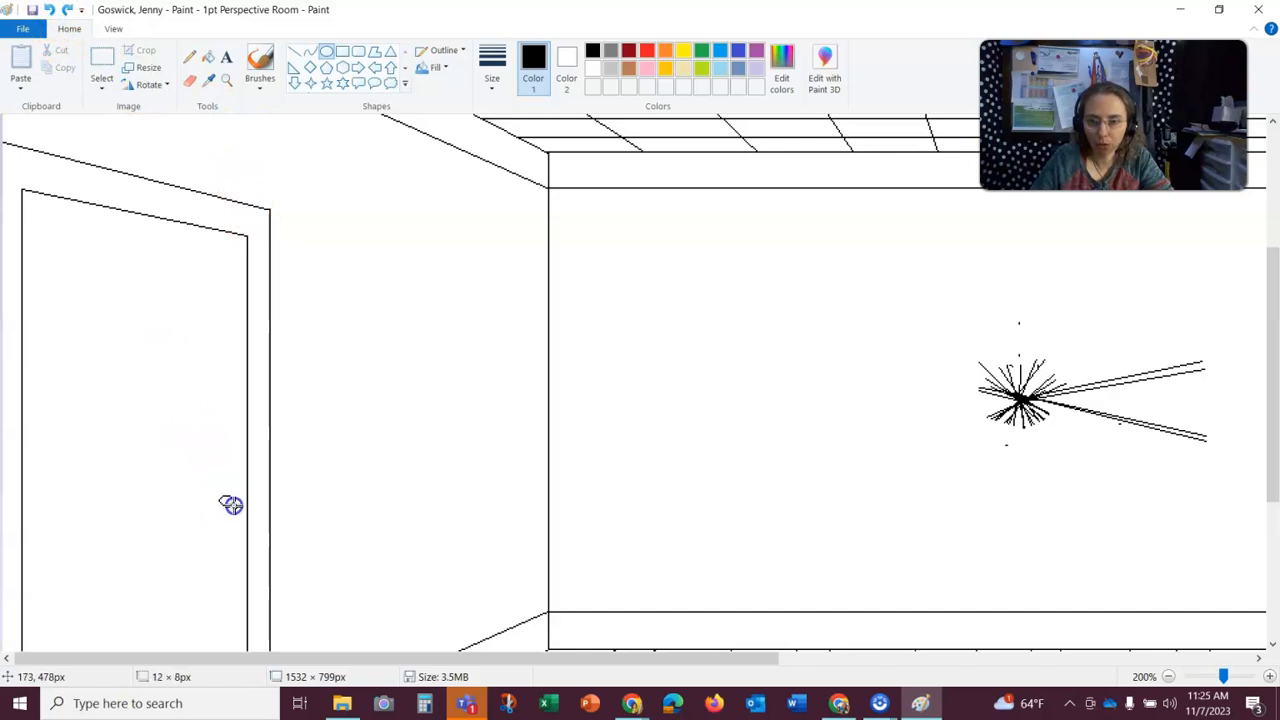
pyautogui.moveTo(238, 509); pyautogui.dragTo(241, 510)
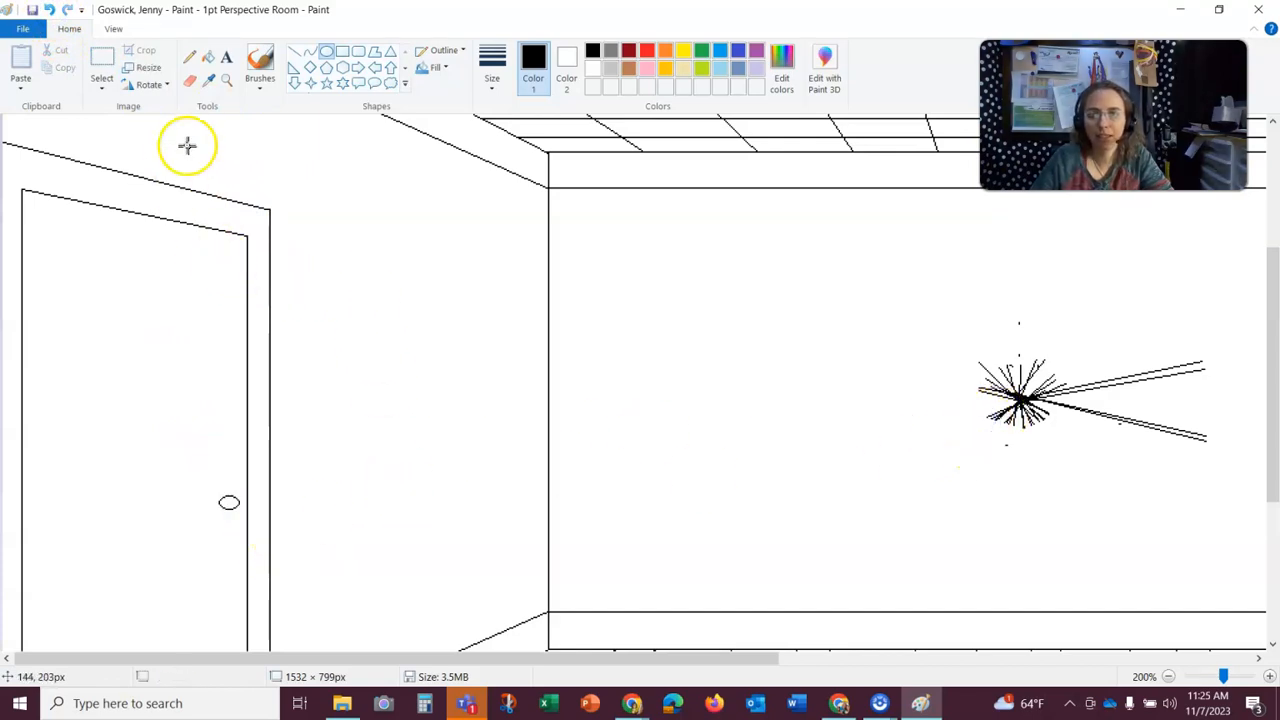
# - Save the room drawing under its existing file name
pyautogui.click(226, 82)
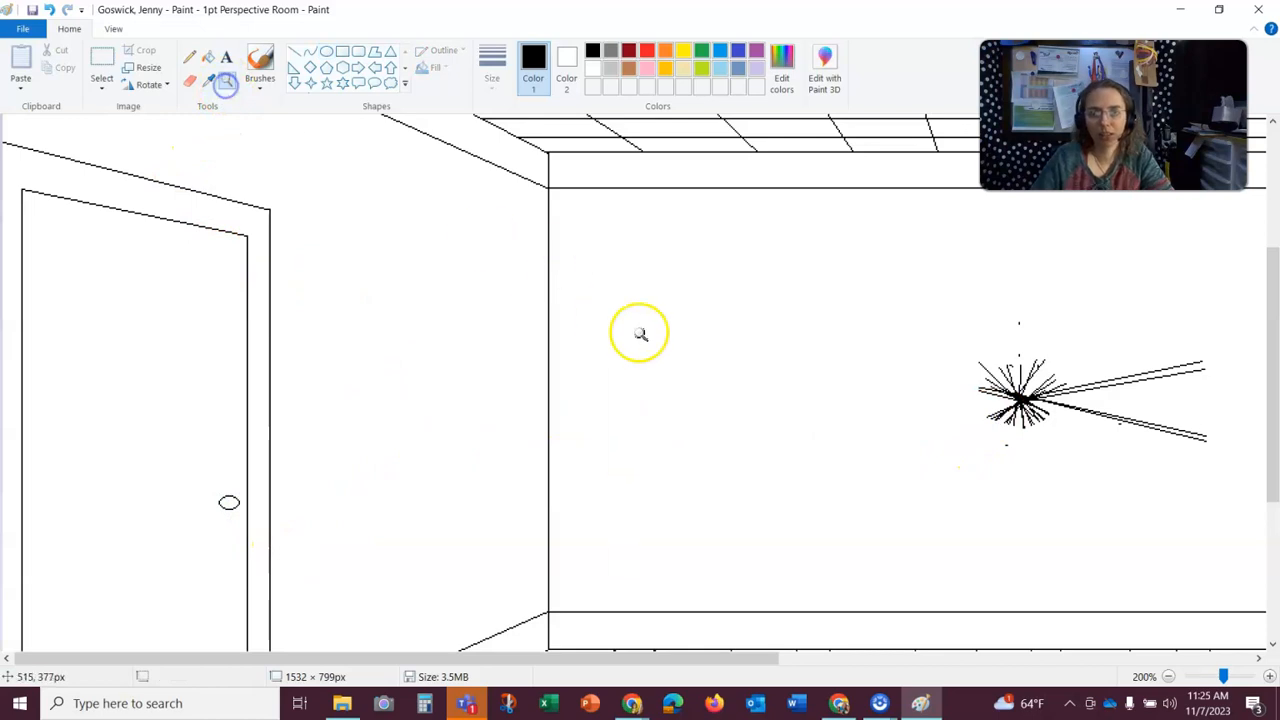
pyautogui.click(1168, 677)
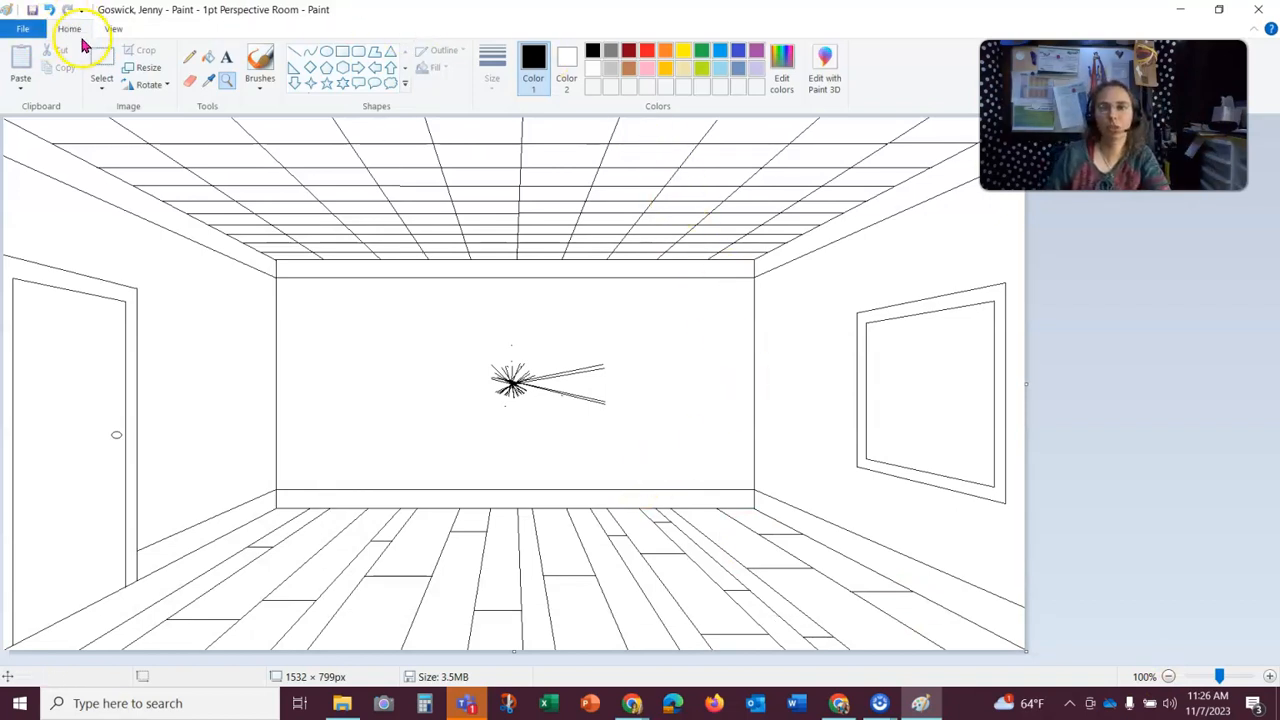
pyautogui.click(32, 10)
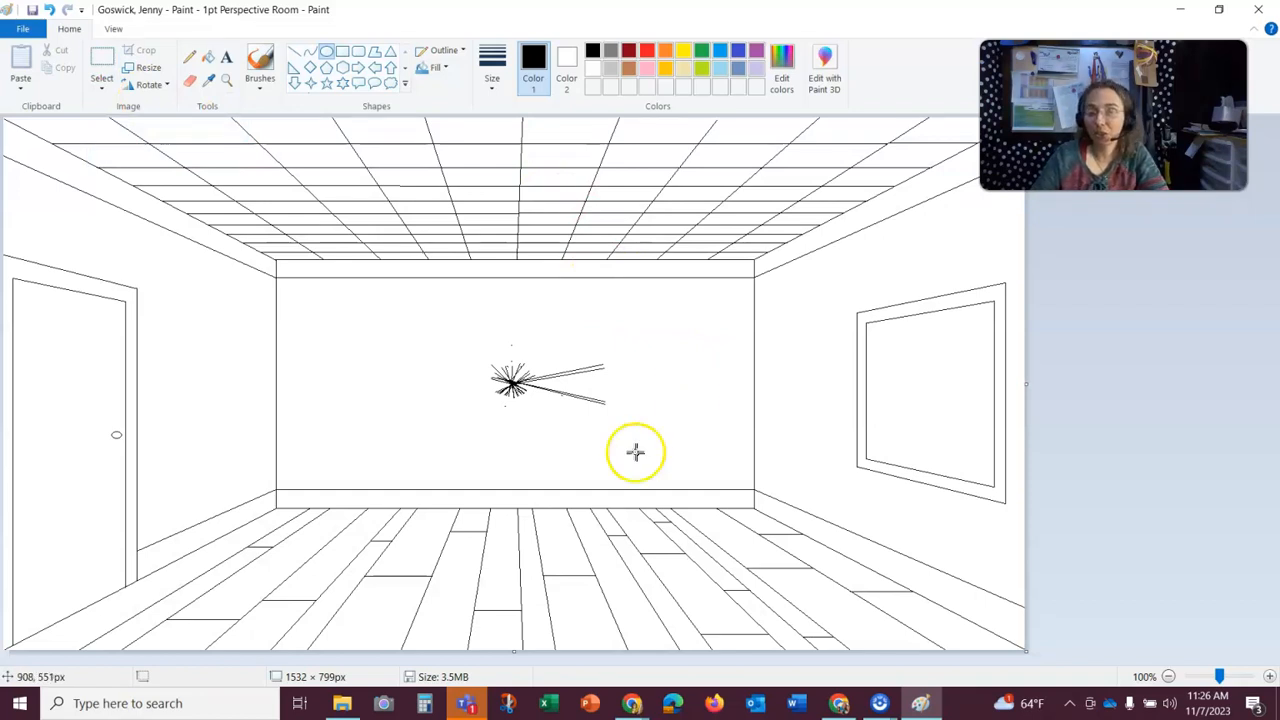
# - Switch to Snip & Sketch and capture a rectangular snip of the Paint window covering the title bar, ribbon, whole drawing and status bar
pyautogui.click(20, 705)
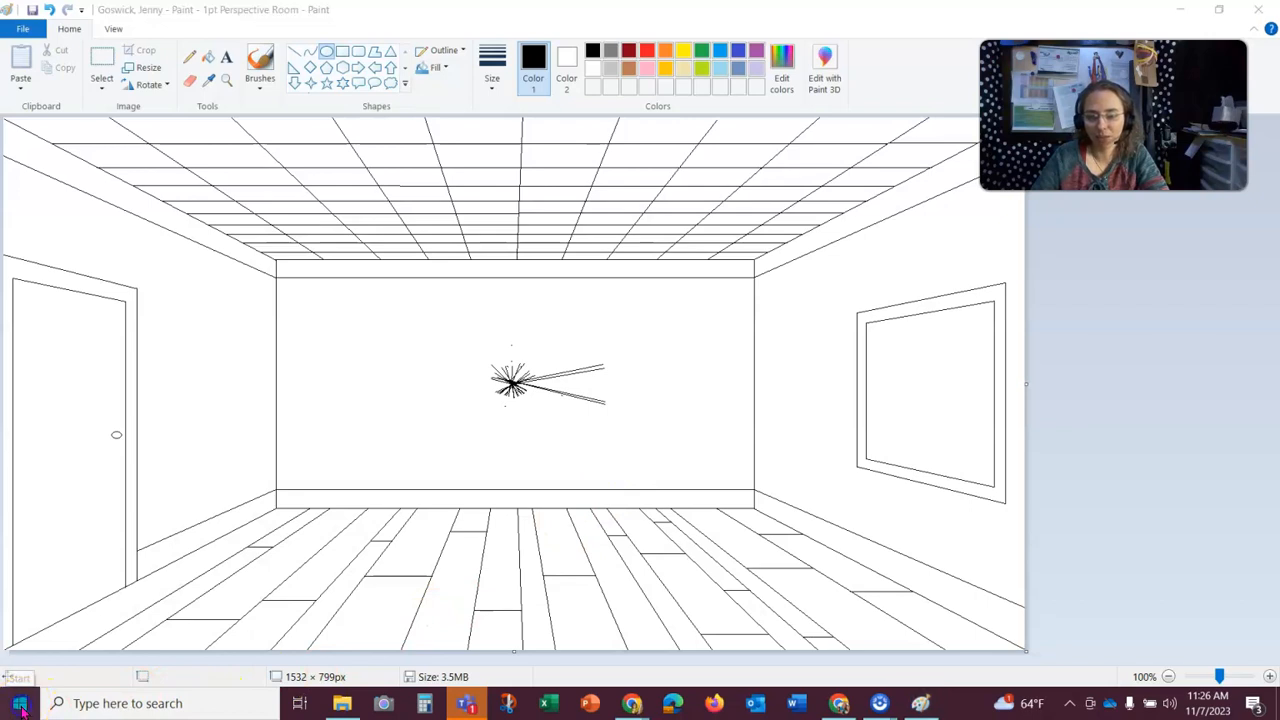
pyautogui.scroll(-4, 95, 440)
pyautogui.scroll(-10, 88, 428)
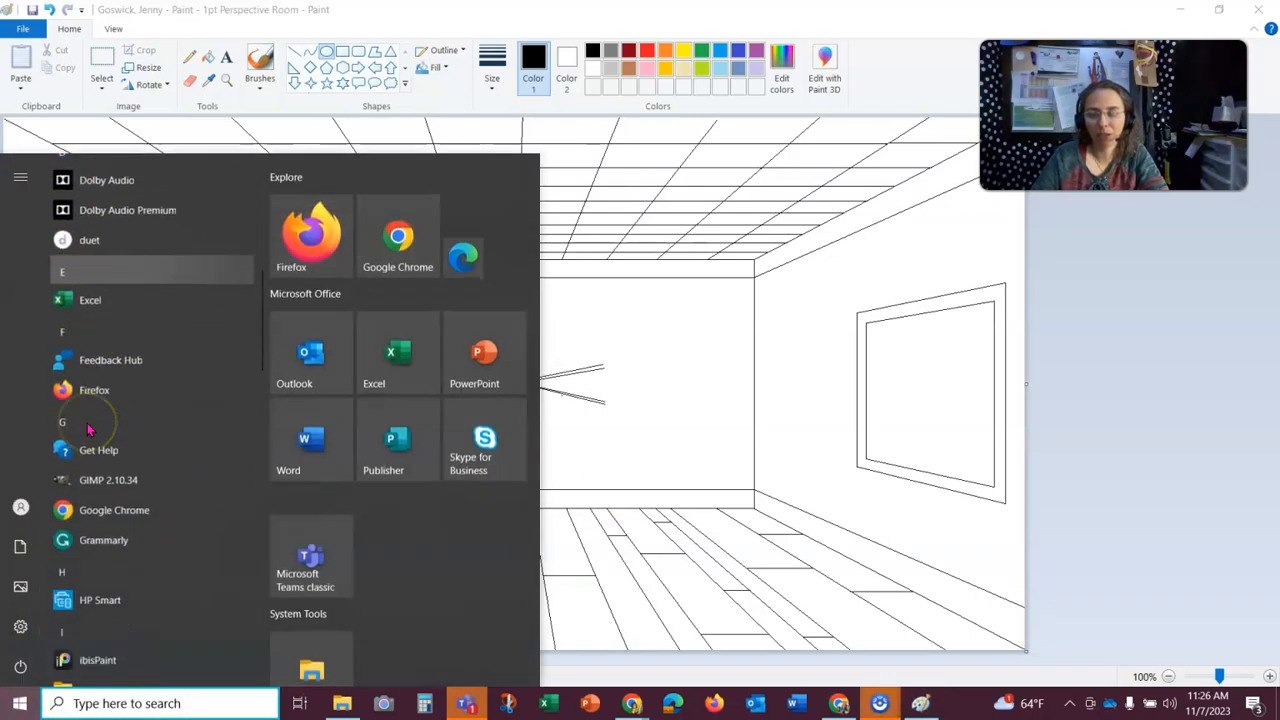
pyautogui.scroll(-4, 88, 429)
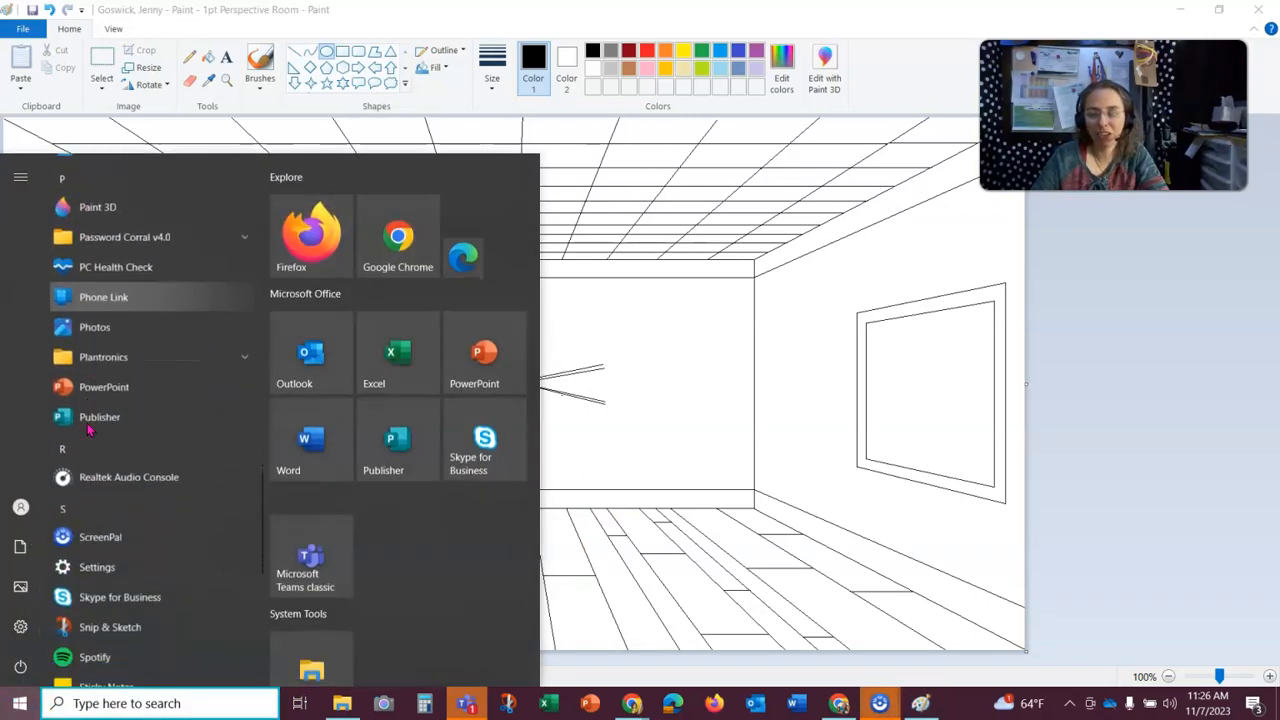
pyautogui.click(86, 350)
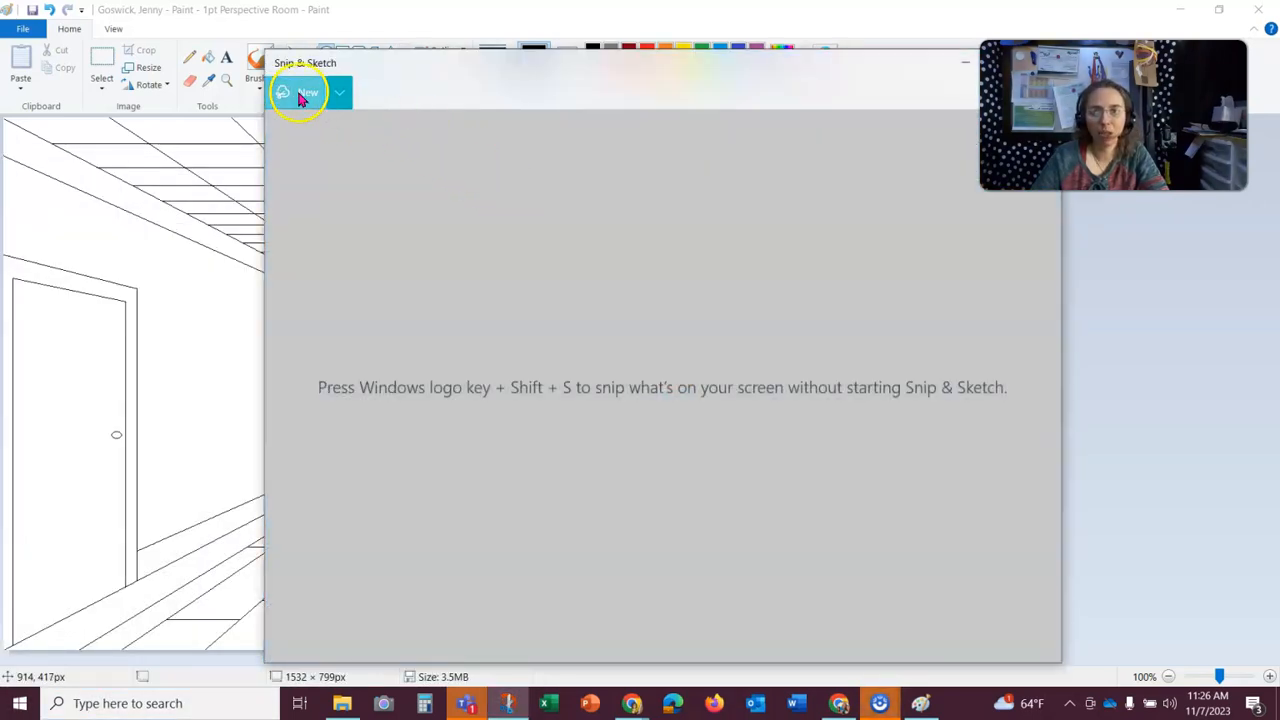
pyautogui.click(310, 93)
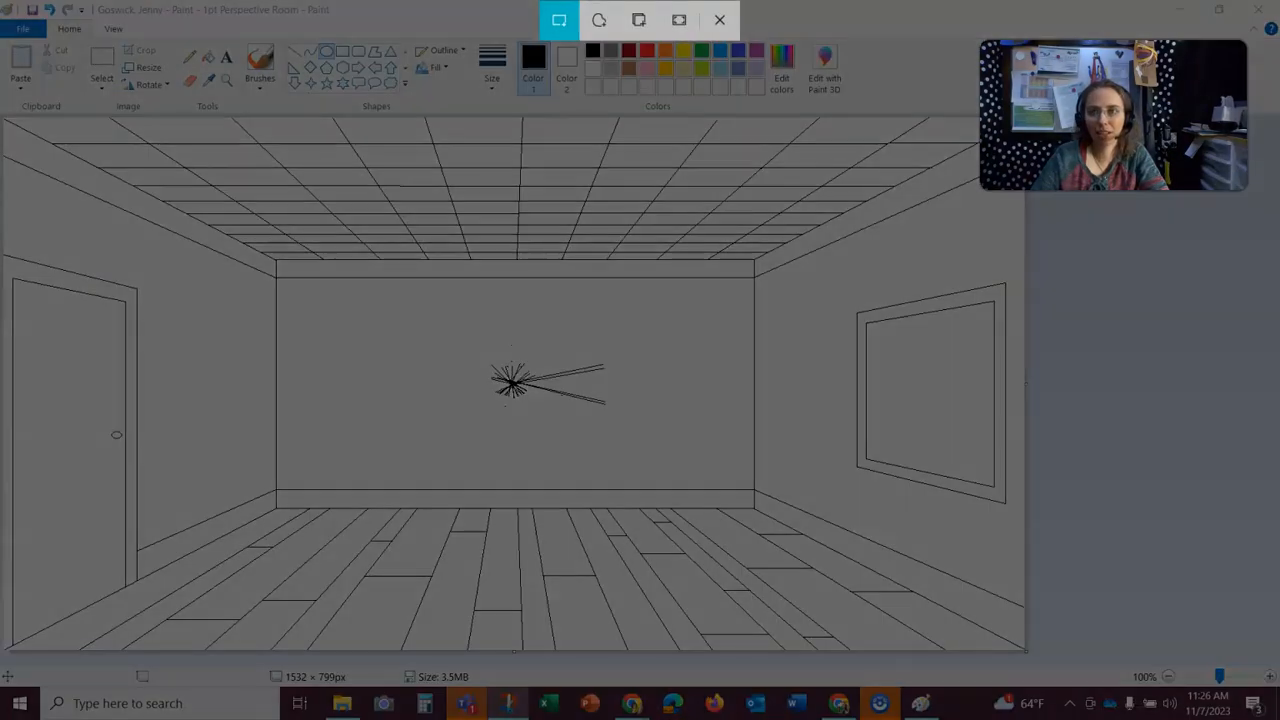
pyautogui.moveTo(0, 0); pyautogui.dragTo(1081, 686)
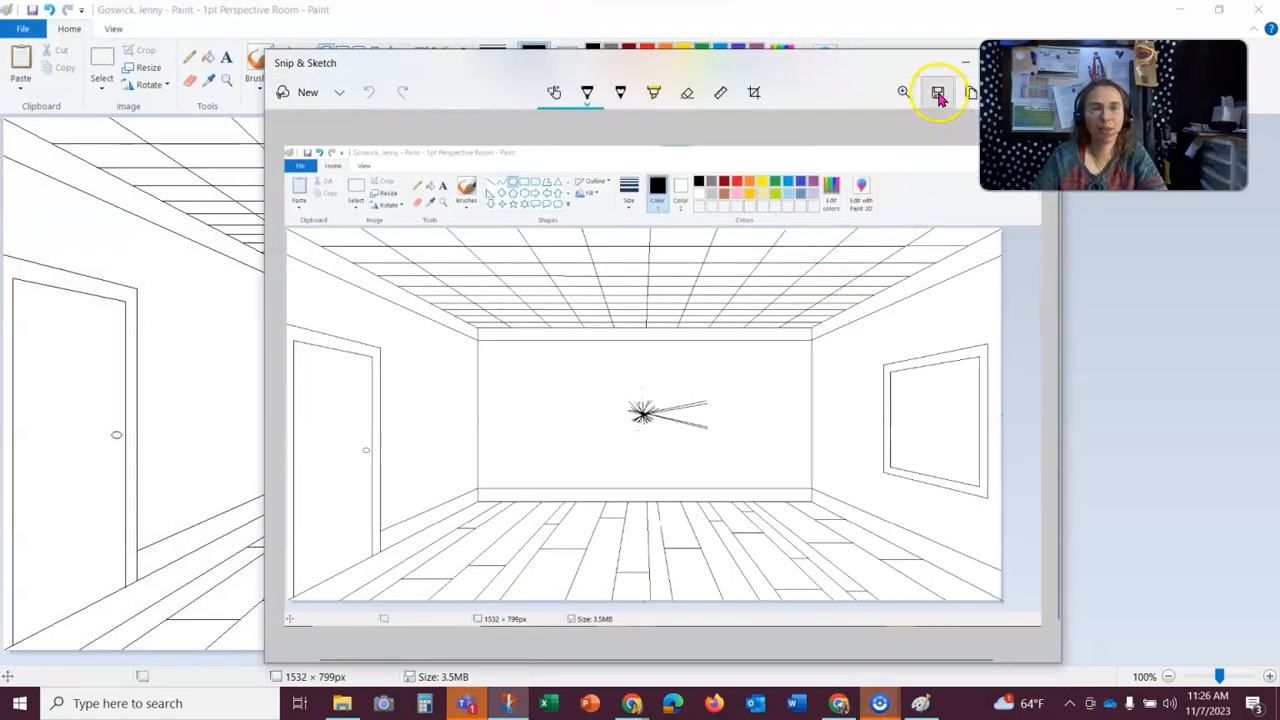
# - Save the snip as a PNG named "4.07 Screenshot" in the Screenshot folder of PD4 Digital Art
pyautogui.click(939, 95)
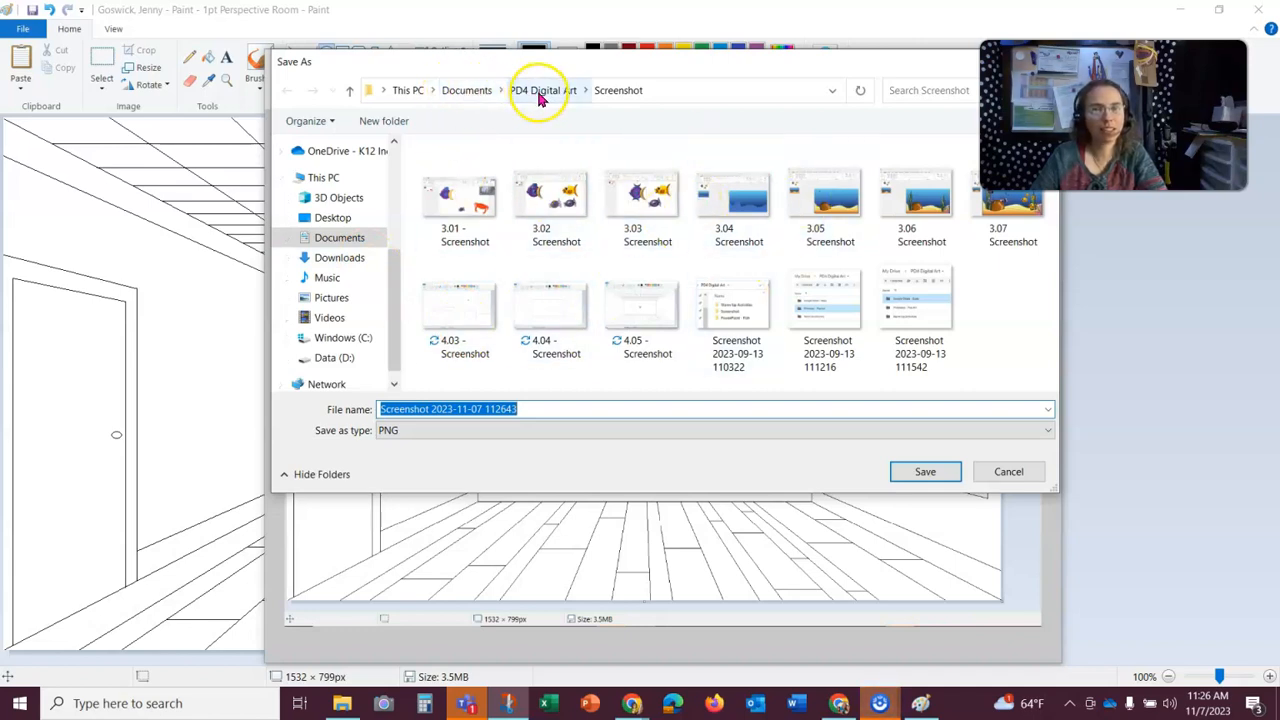
pyautogui.click(531, 409)
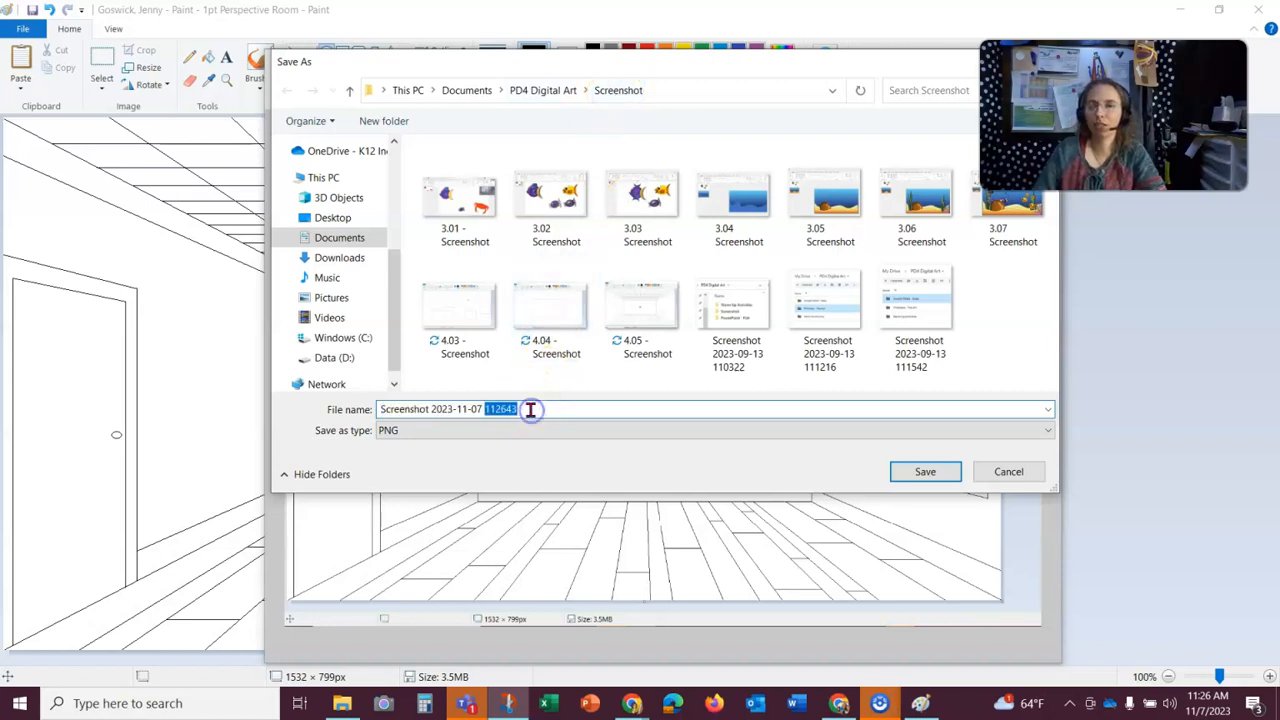
pyautogui.moveTo(531, 409); pyautogui.dragTo(372, 409)
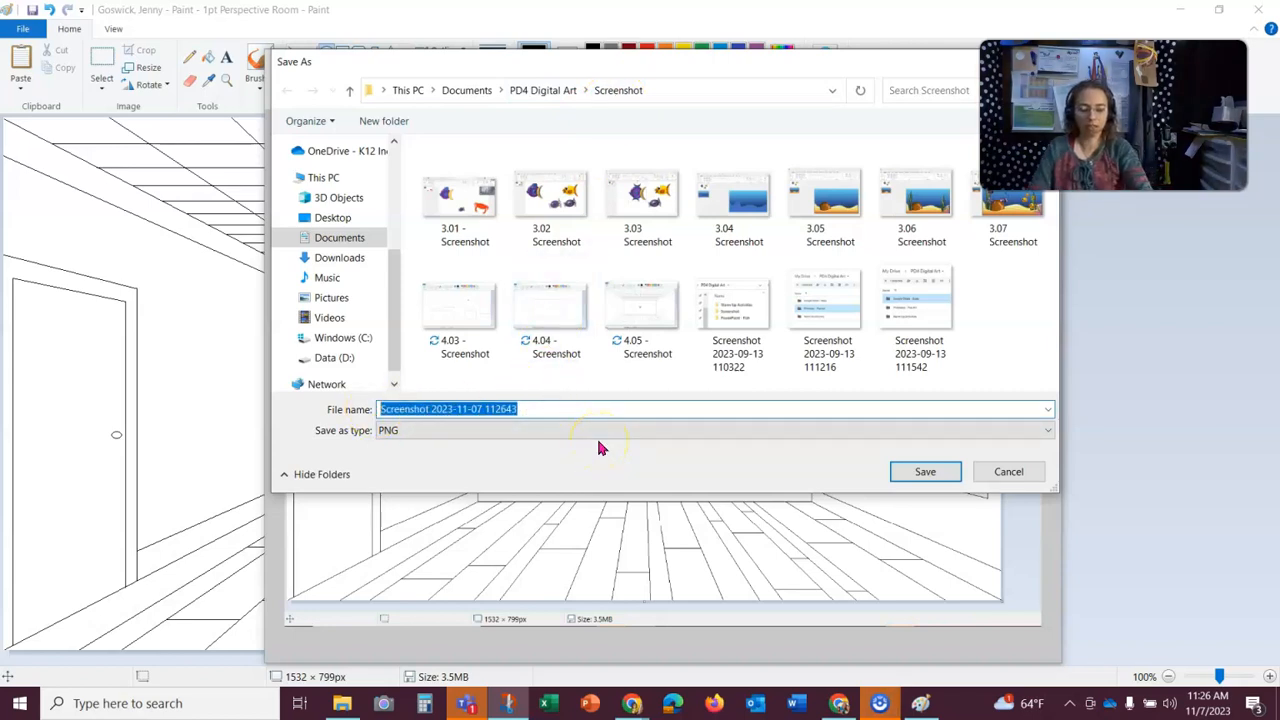
pyautogui.write('4.06')
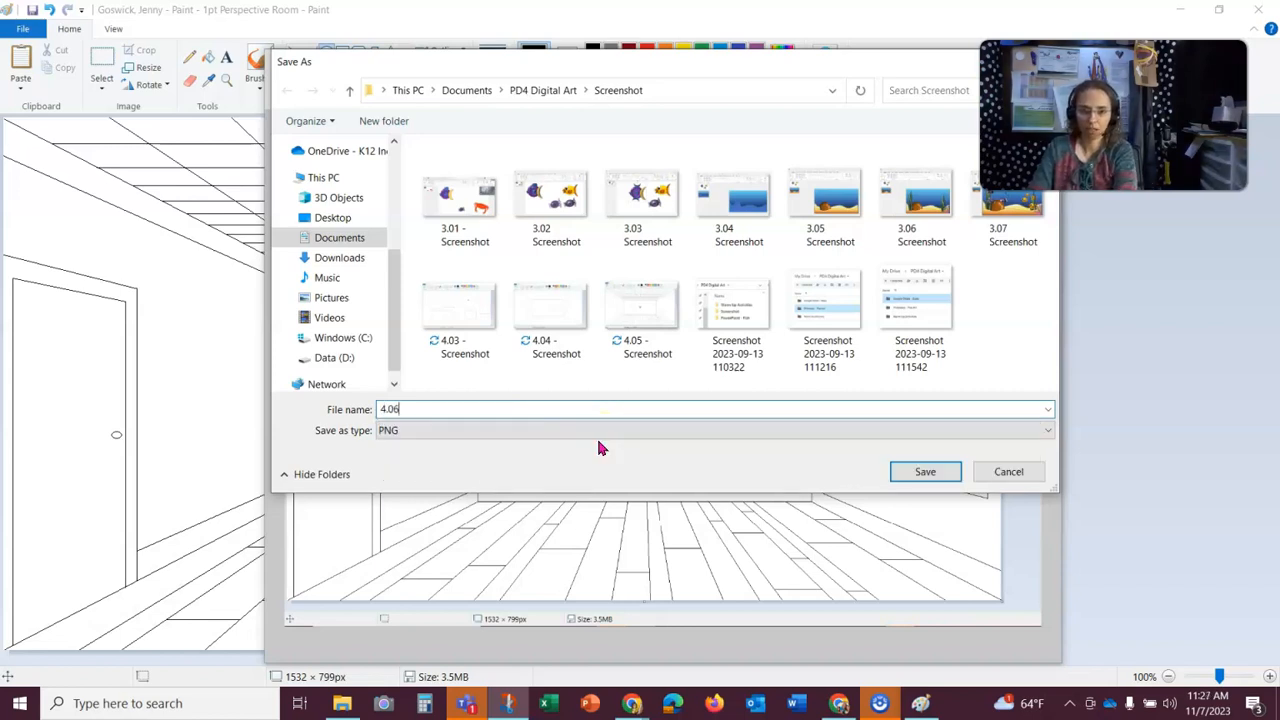
pyautogui.press('BackSpace')
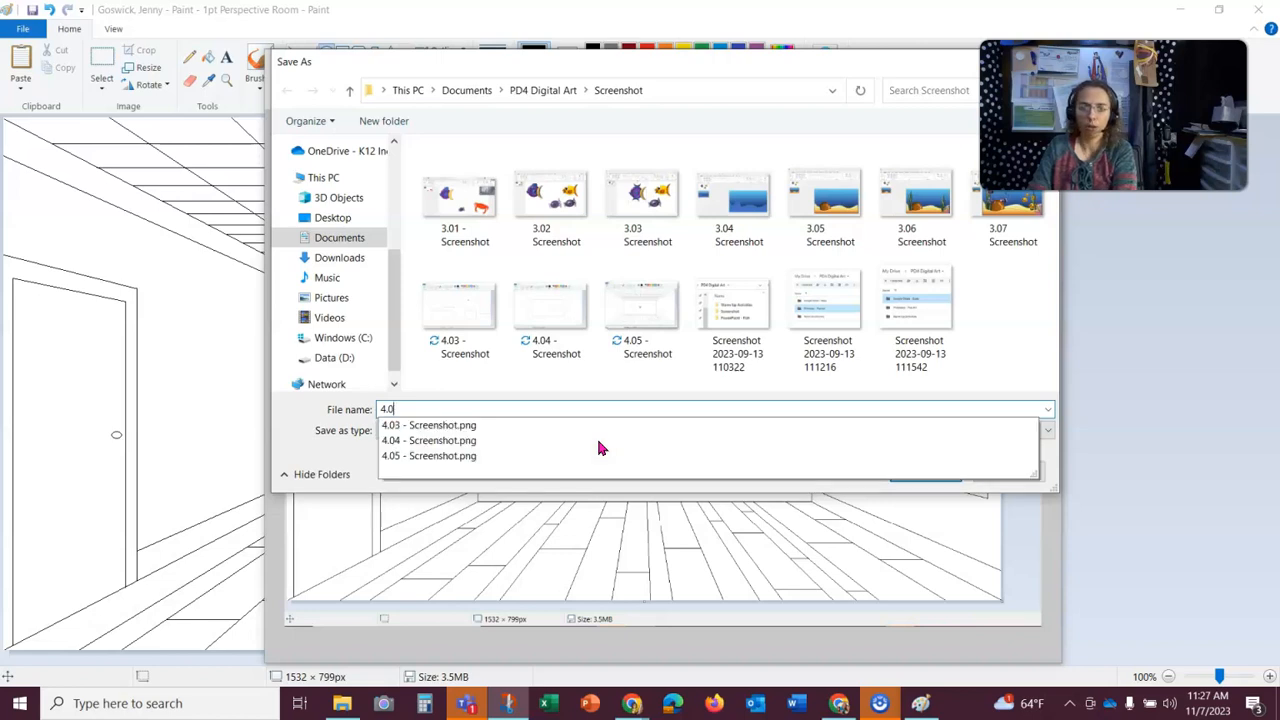
pyautogui.write('7 Screens')
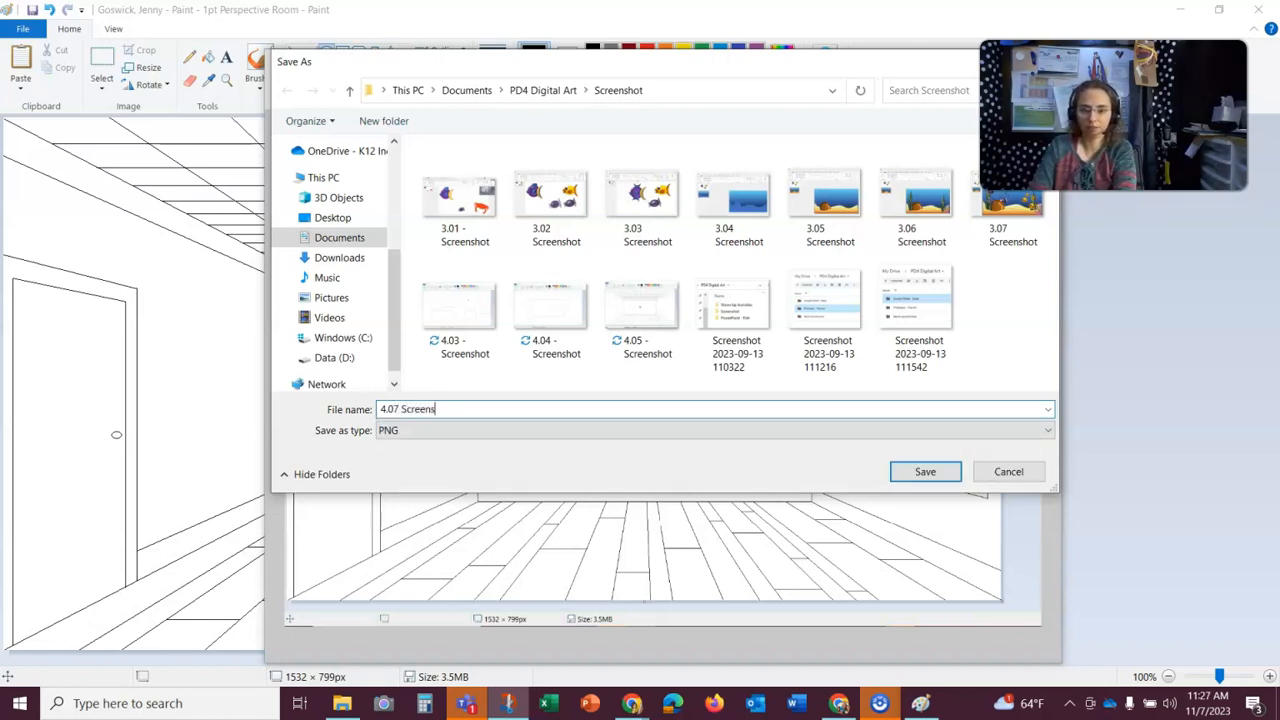
pyautogui.write('hot')
pyautogui.click(934, 472)
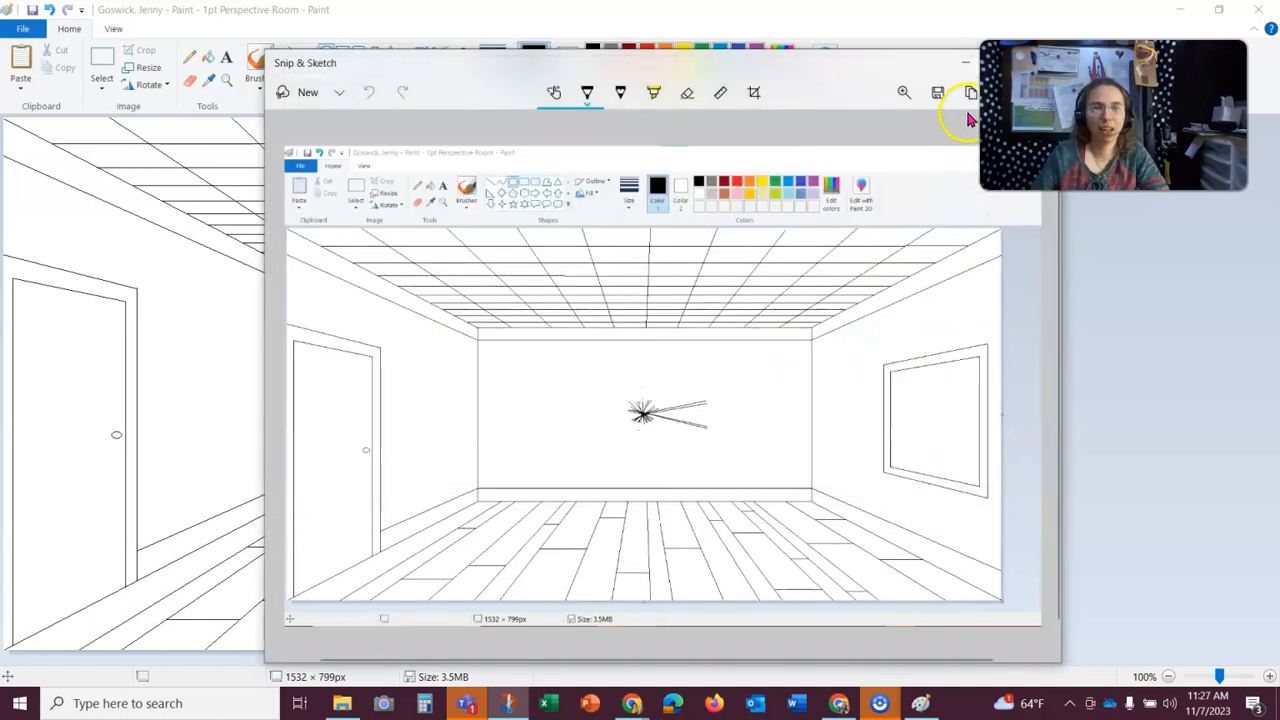
# - Copy the captured snip to the clipboard
pyautogui.moveTo(1020, 95); pyautogui.dragTo(1053, 298)
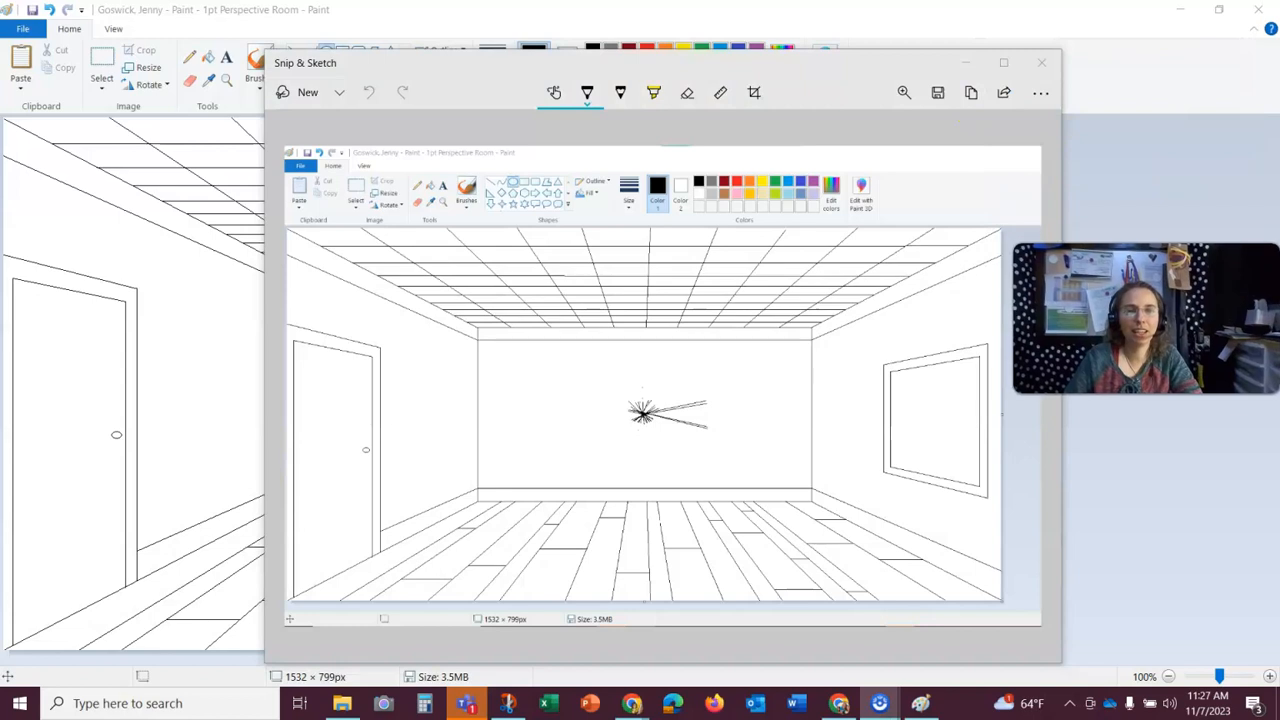
pyautogui.click(971, 93)
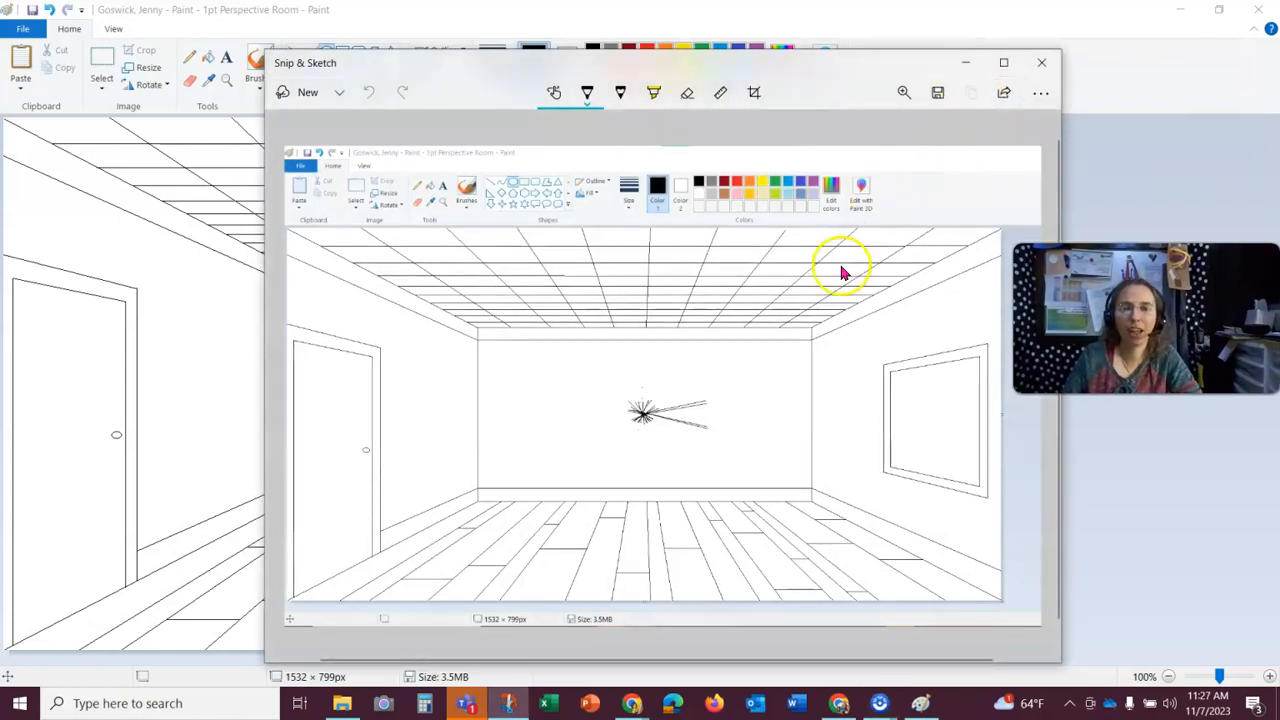